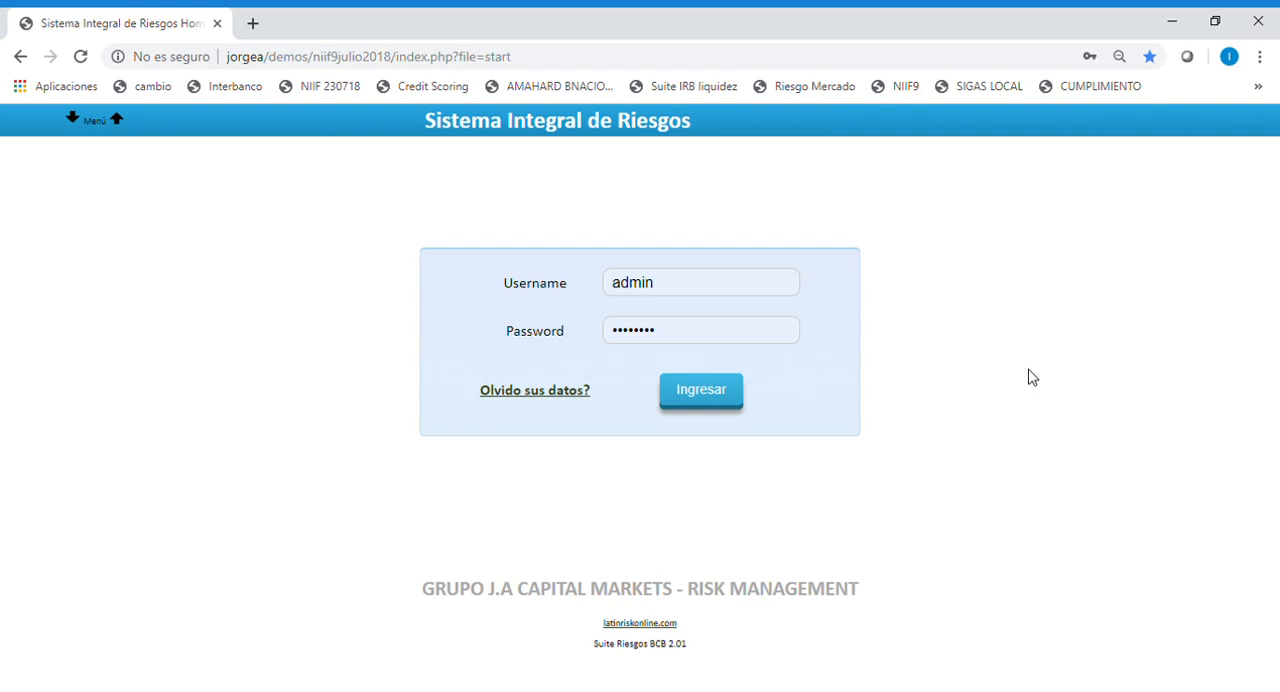
Log in with the prefilled credentials and open the probability of default (Prob Incum-PD) page of the NIIF 9 module.
{"action": "left_click", "coordinate": [704, 404]}
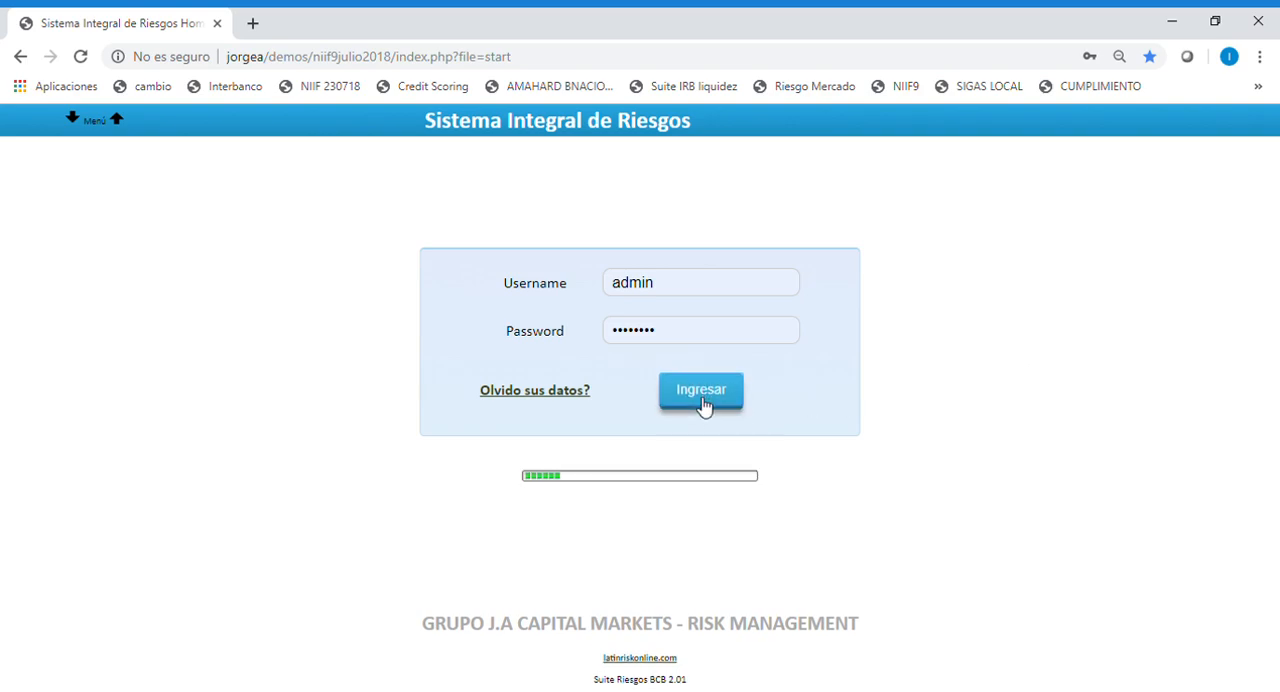
{"action": "left_click", "coordinate": [672, 318]}
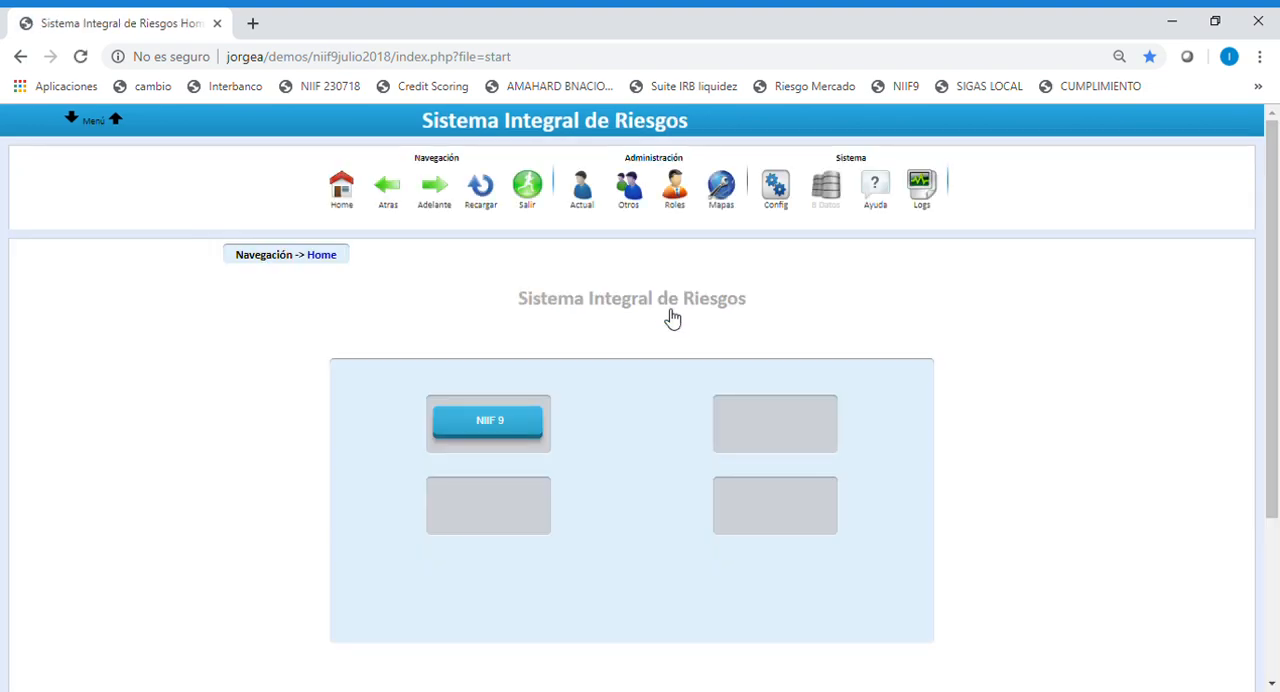
{"action": "left_click", "coordinate": [507, 428]}
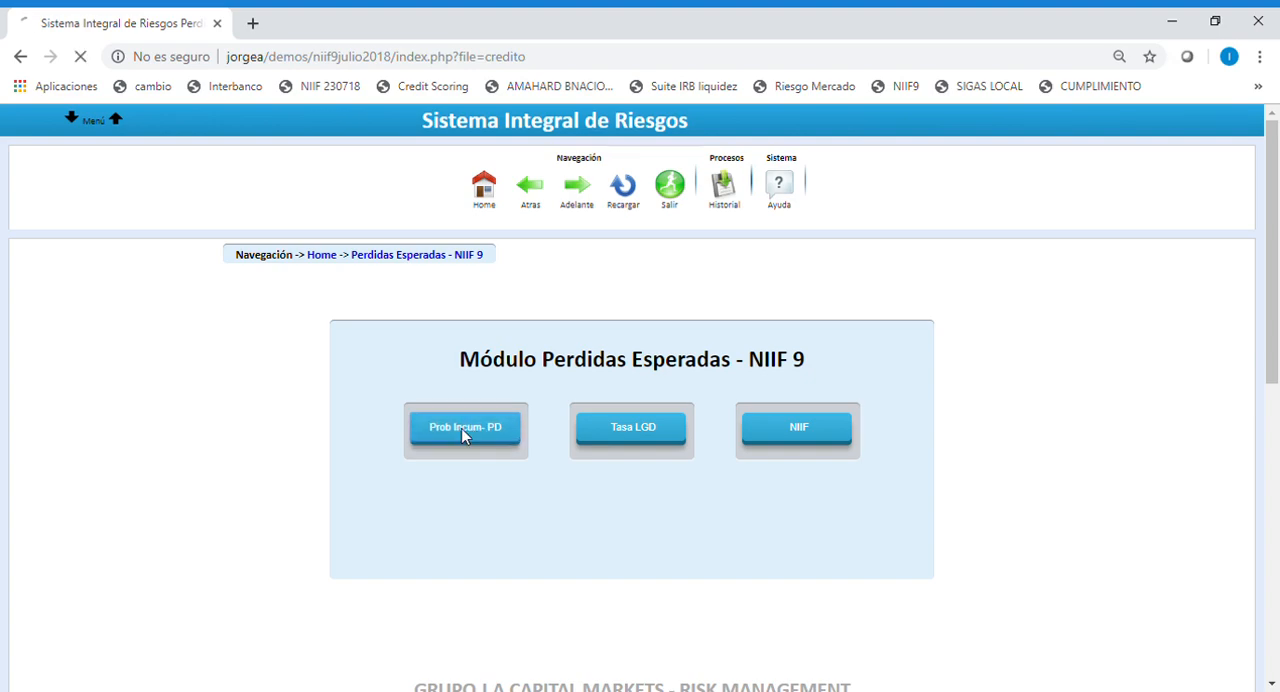
{"action": "left_click", "coordinate": [463, 430]}
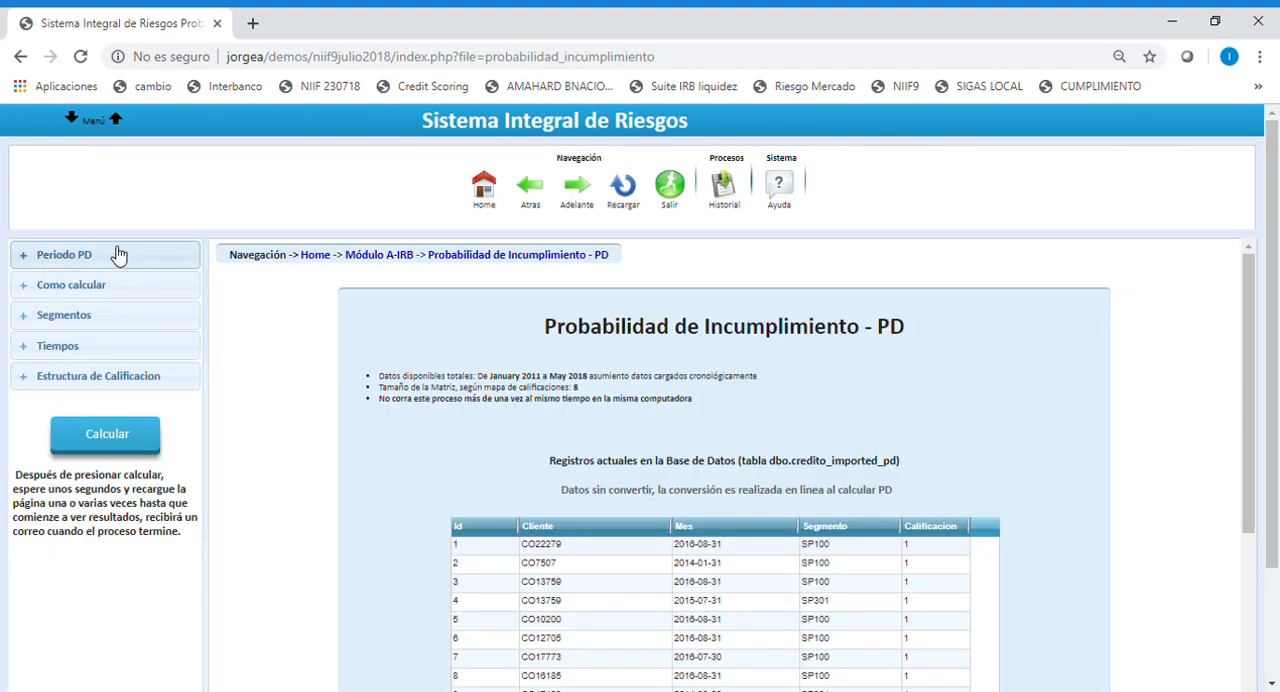
Examine the PD period choices and the Juicio experto fields, and return the calculation method to Usando datos cargados.
{"action": "left_click", "coordinate": [83, 262]}
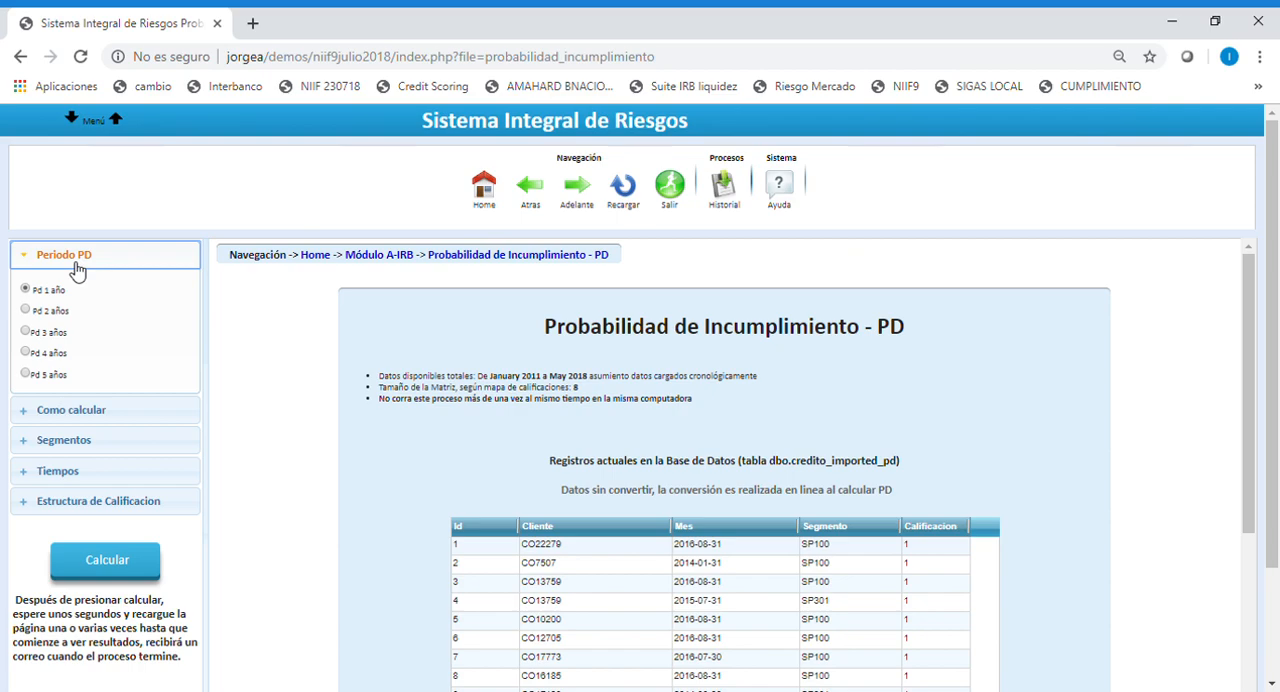
{"action": "left_click", "coordinate": [114, 416]}
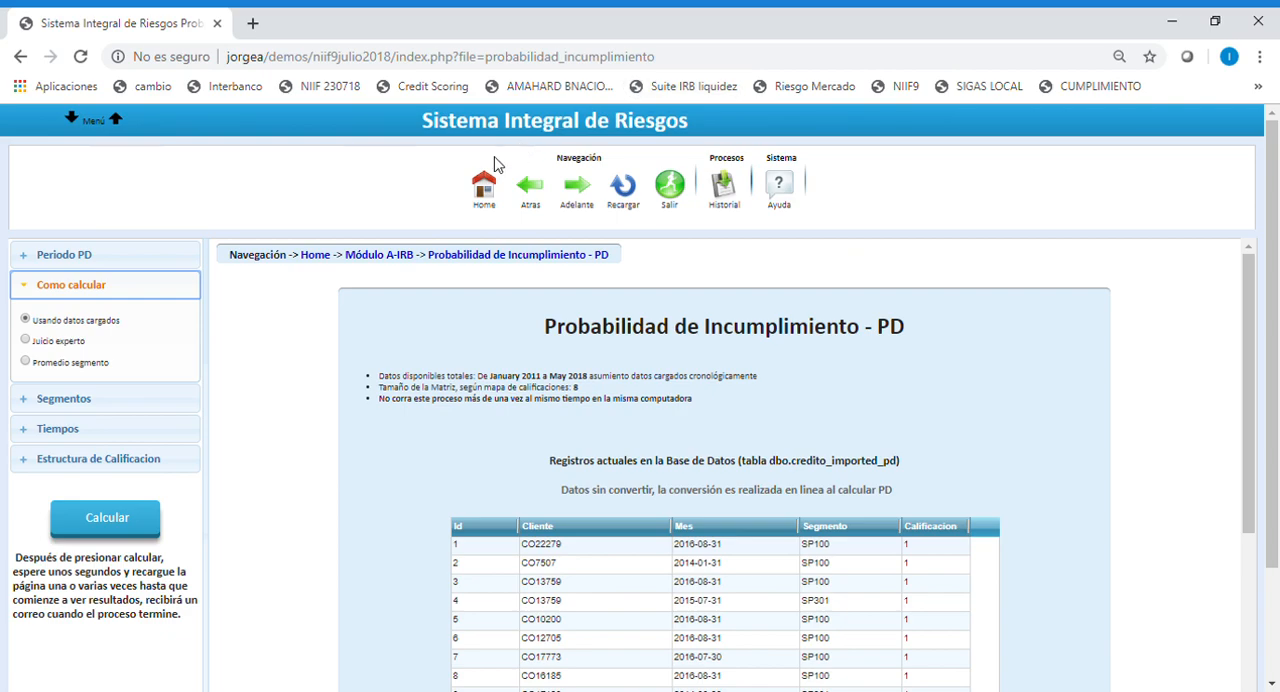
{"action": "left_click", "coordinate": [27, 344]}
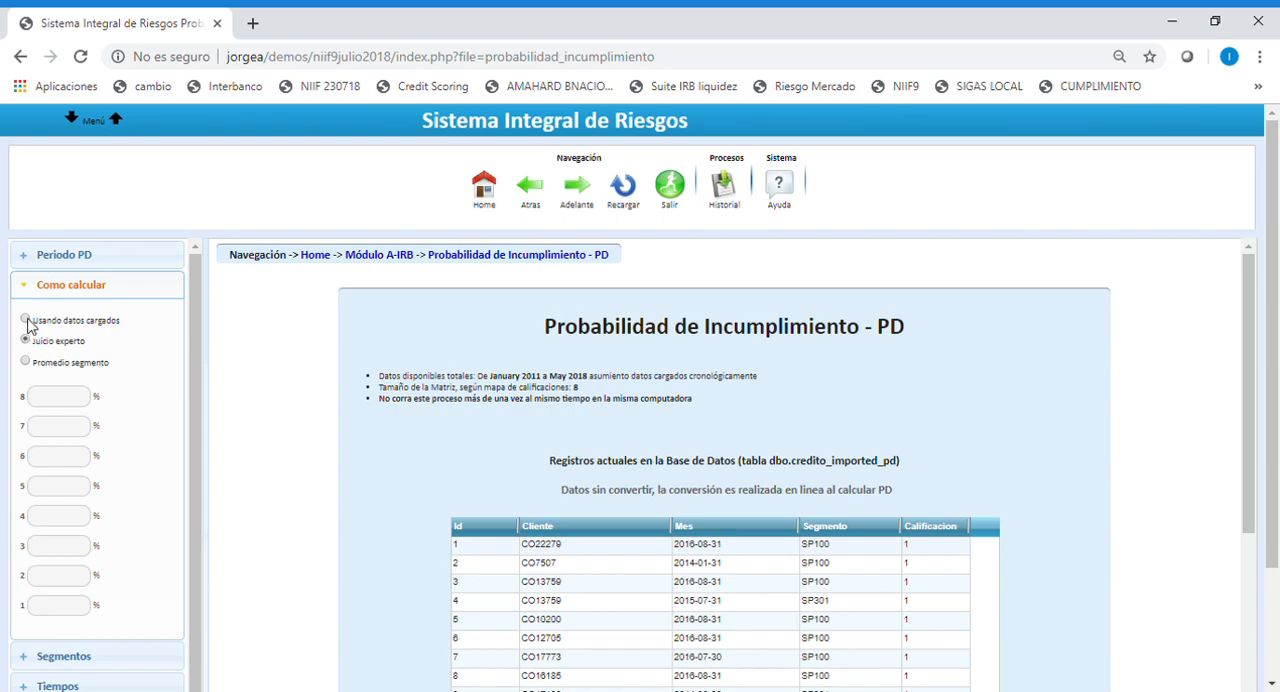
{"action": "left_click", "coordinate": [26, 320]}
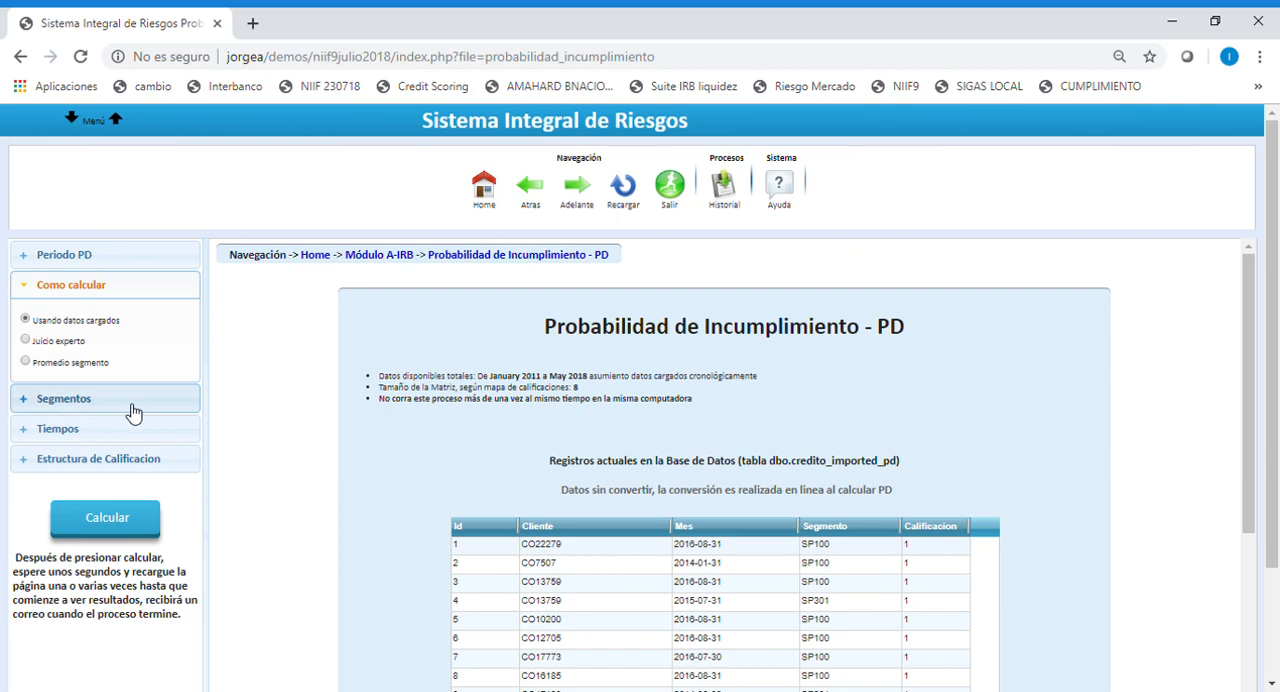
Choose EMPRESARIAL SIN GARANTIA as the segment for the PD calculation.
{"action": "left_click", "coordinate": [80, 410]}
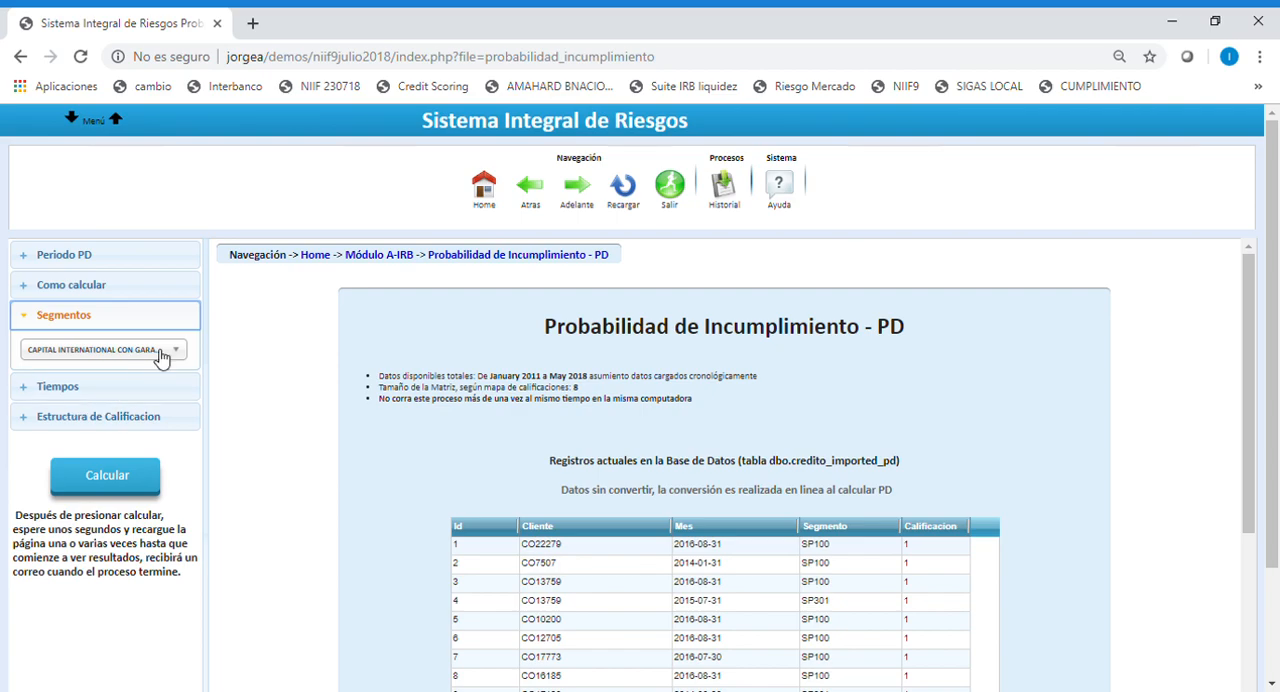
{"action": "left_click", "coordinate": [178, 352]}
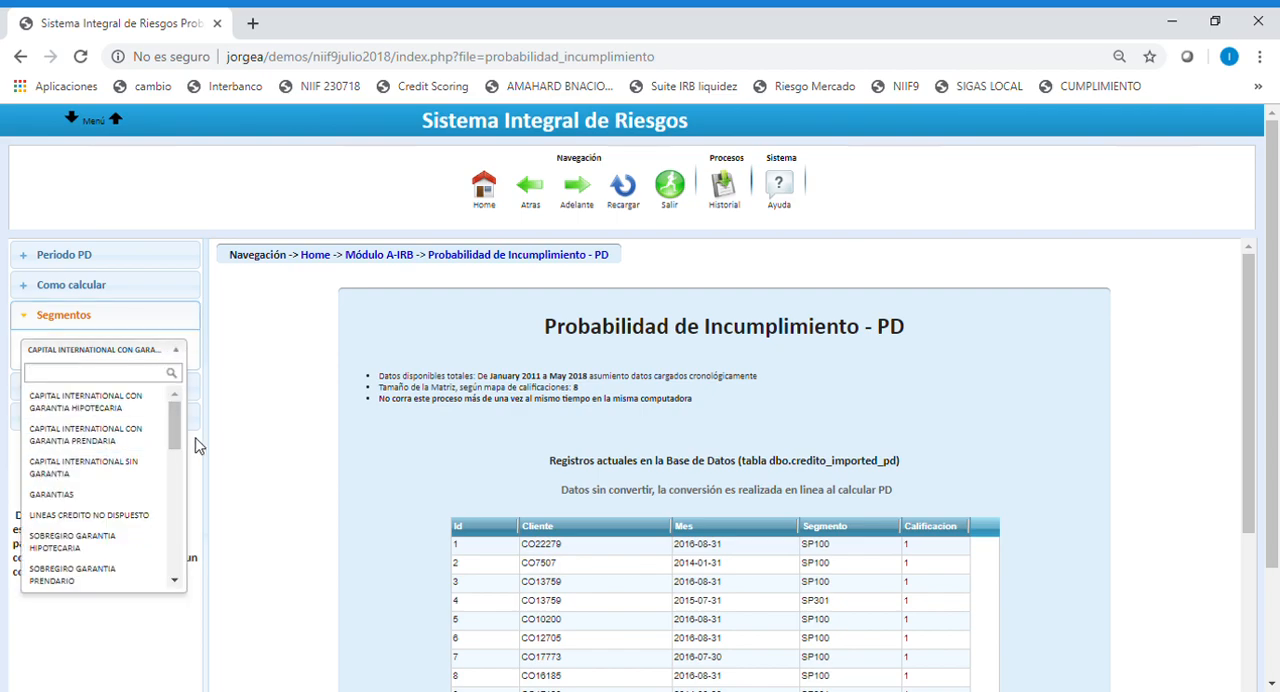
{"action": "left_click_drag", "start_coordinate": [176, 434], "coordinate": [170, 487]}
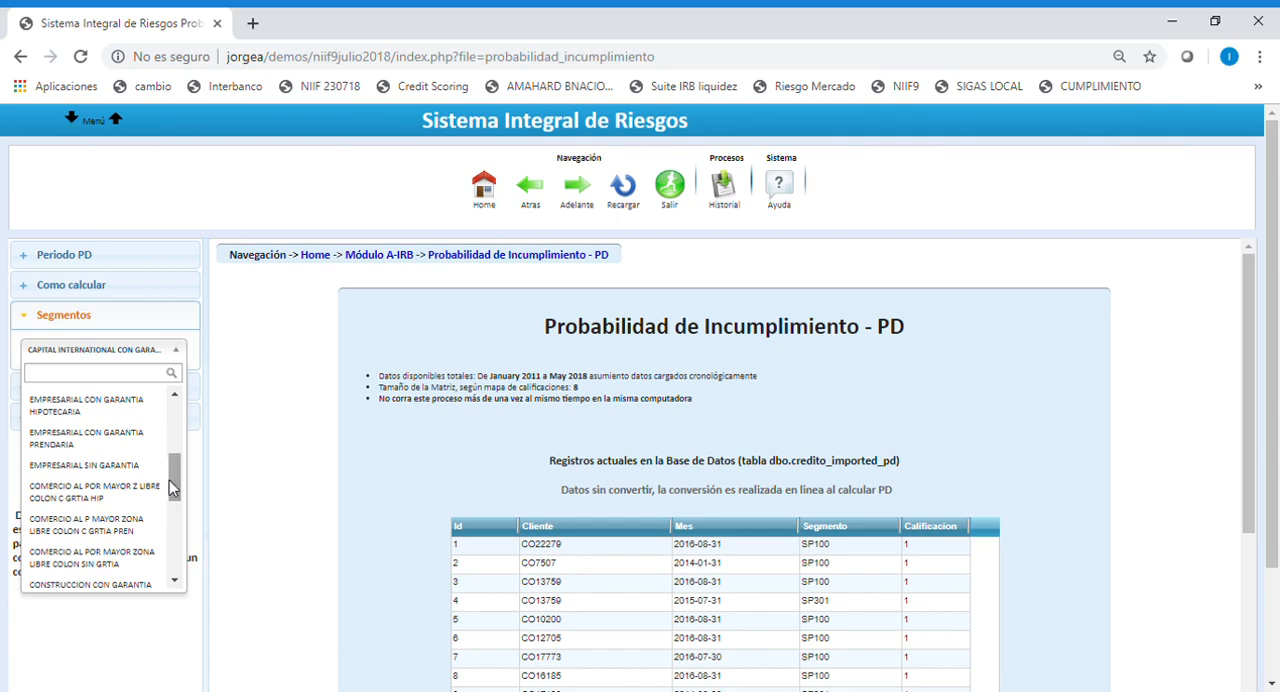
{"action": "left_click", "coordinate": [86, 468]}
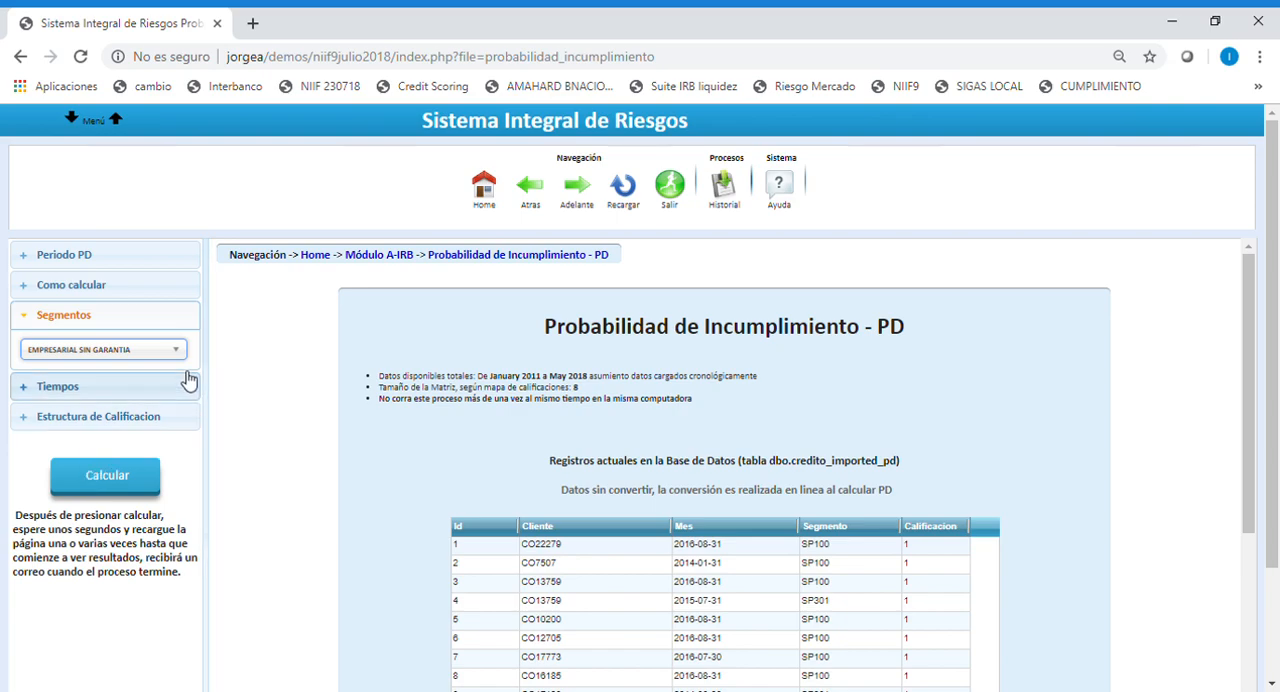
Set the PD calculation's time range from 01/2011 to 06/2018.
{"action": "left_click", "coordinate": [66, 392]}
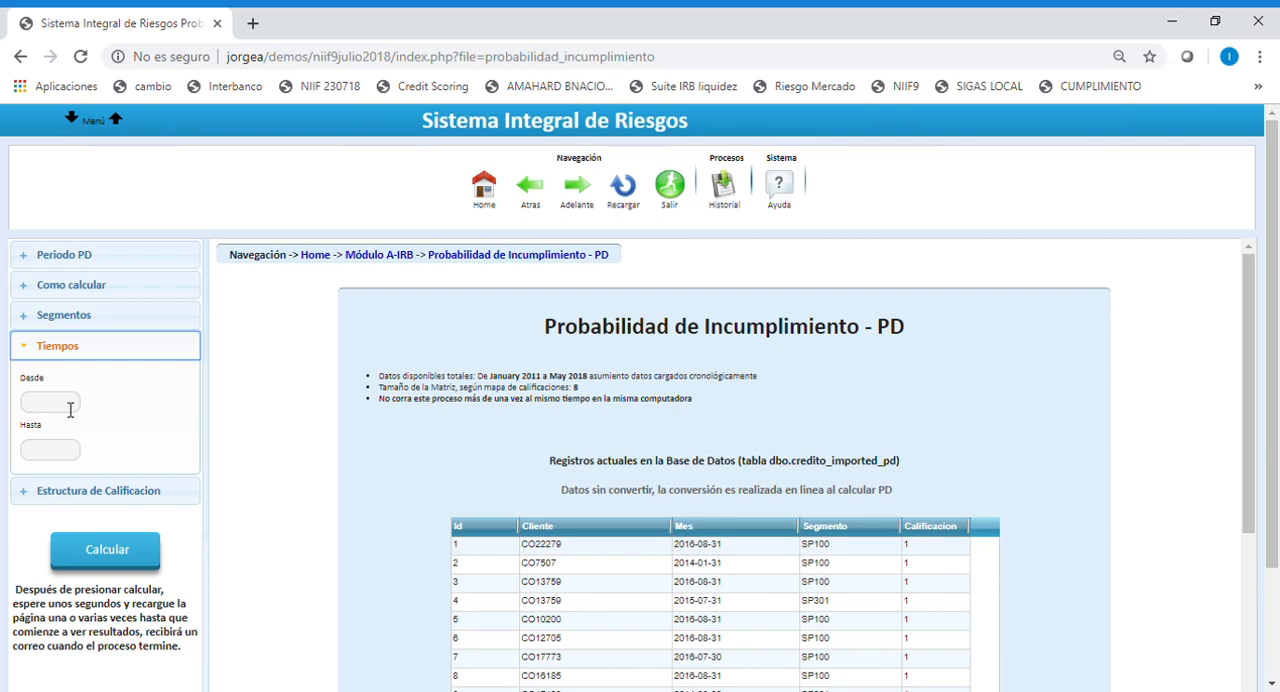
{"action": "left_click", "coordinate": [70, 403]}
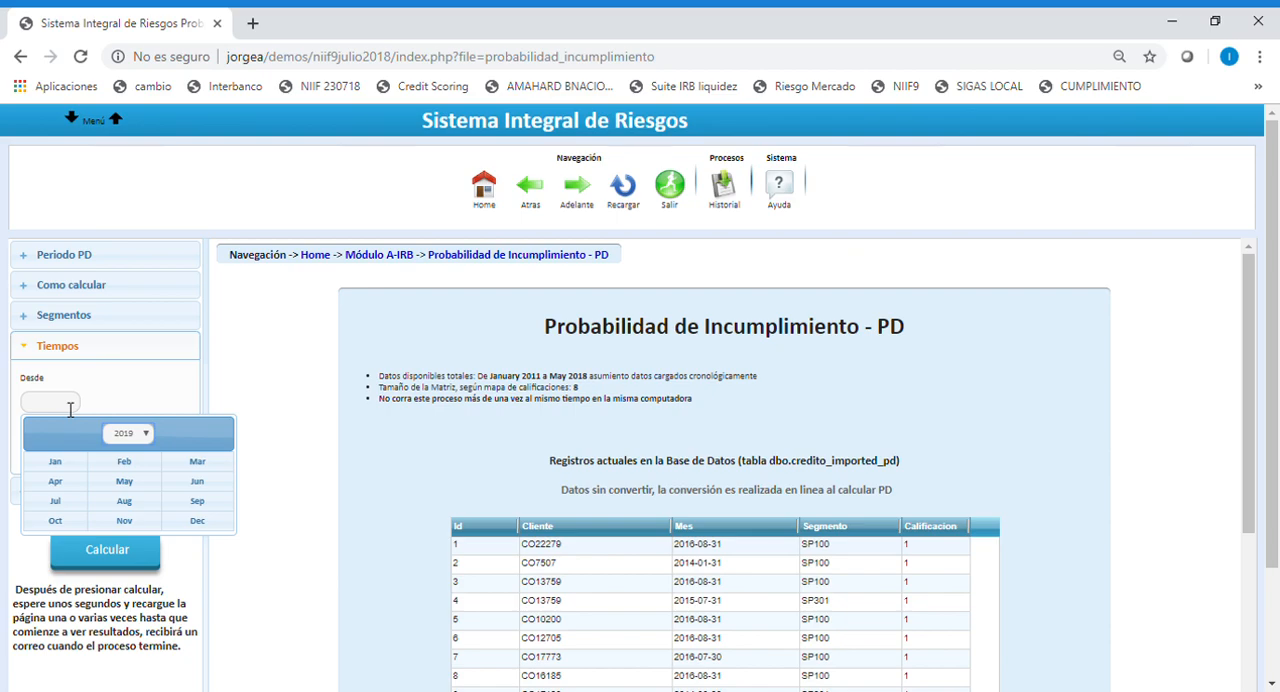
{"action": "left_click", "coordinate": [150, 436]}
{"action": "left_click", "coordinate": [124, 312]}
{"action": "left_click", "coordinate": [58, 463]}
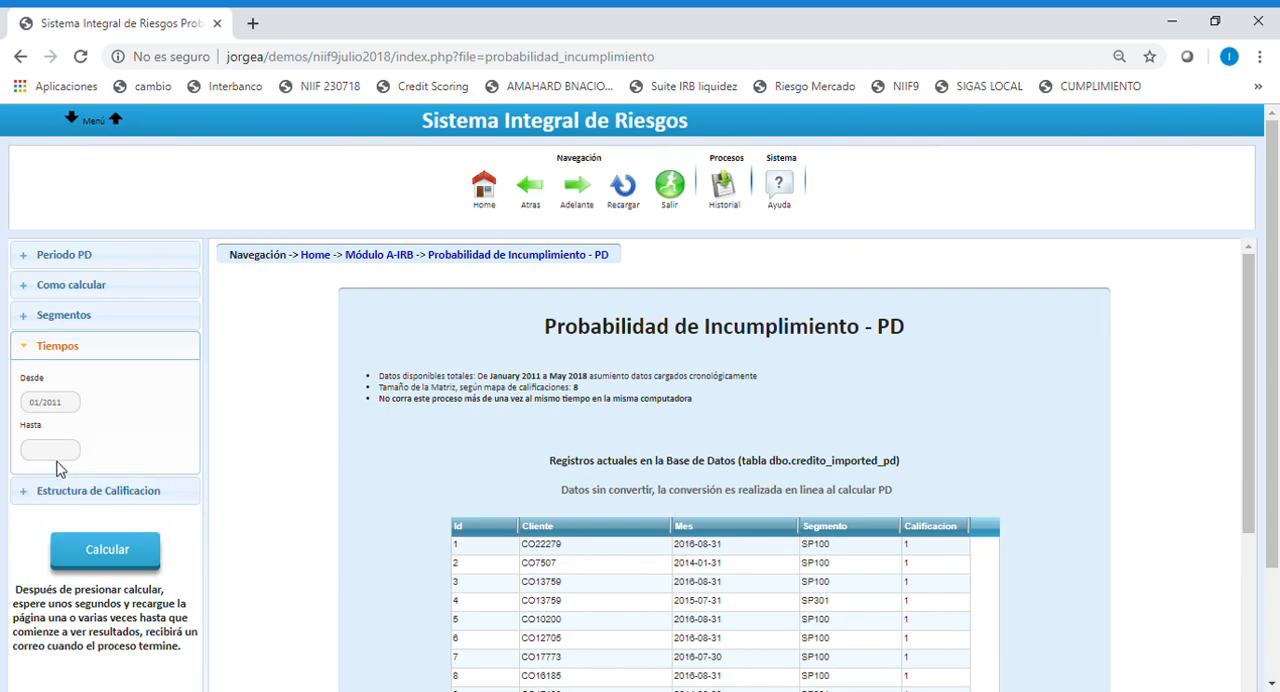
{"action": "left_click", "coordinate": [68, 451]}
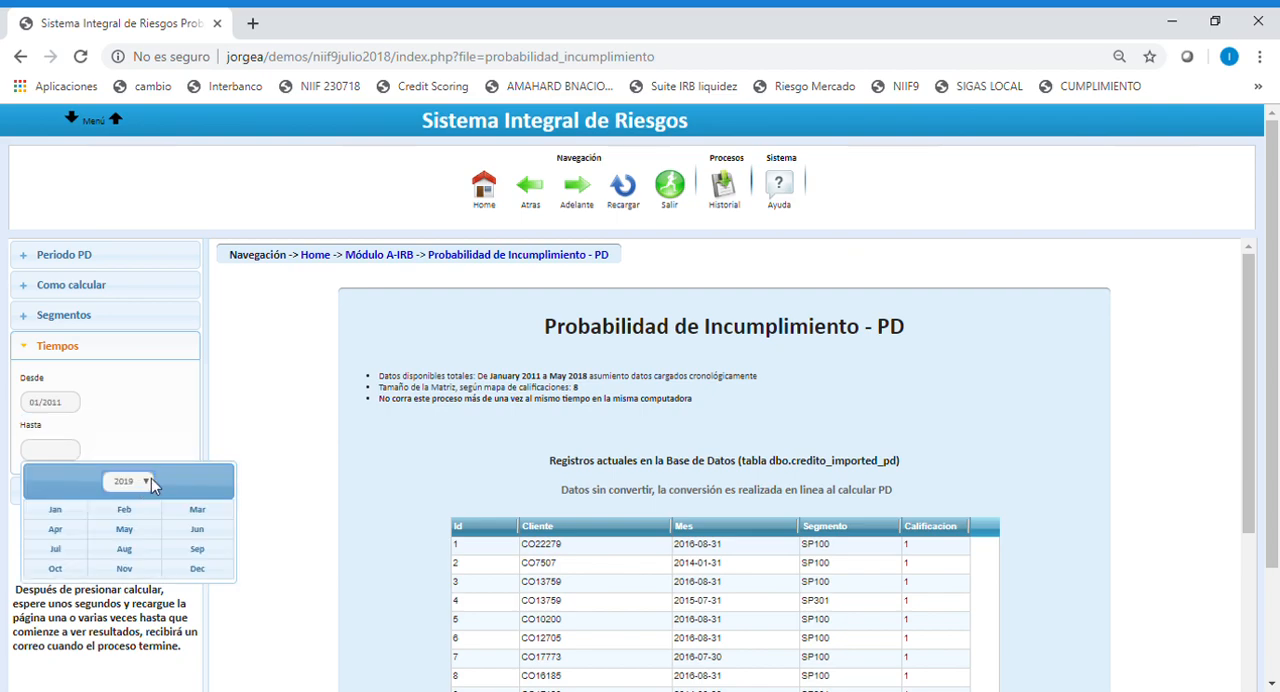
{"action": "left_click", "coordinate": [135, 453]}
{"action": "left_click", "coordinate": [190, 528]}
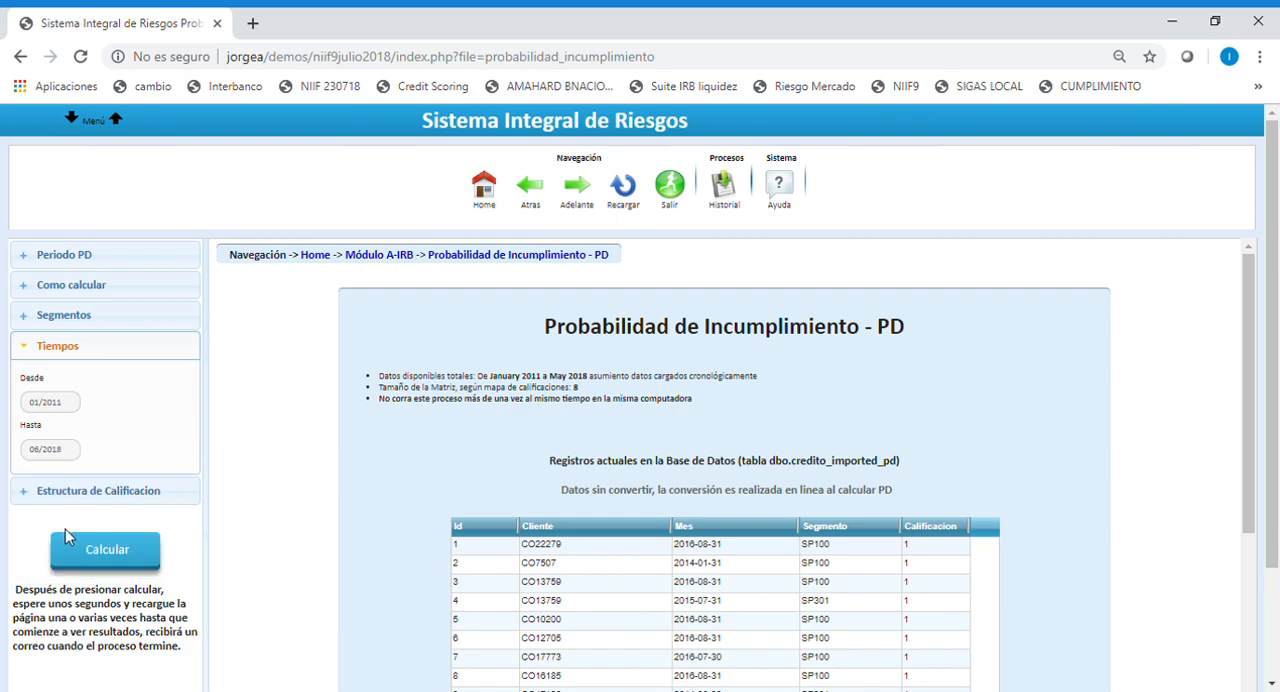
Review the rating structure from worst to best, and run the PD calculation, accepting the process notice.
{"action": "left_click", "coordinate": [105, 492]}
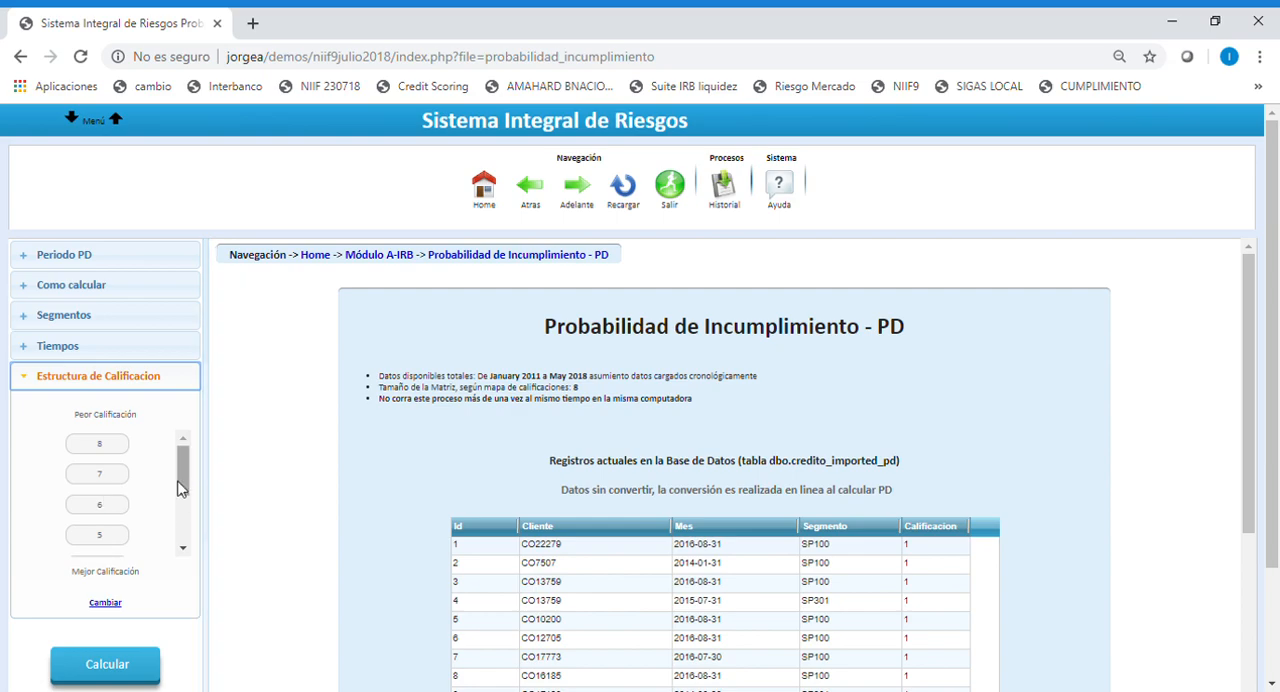
{"action": "scroll", "coordinate": [180, 487], "scroll_direction": "down", "scroll_amount": 3}
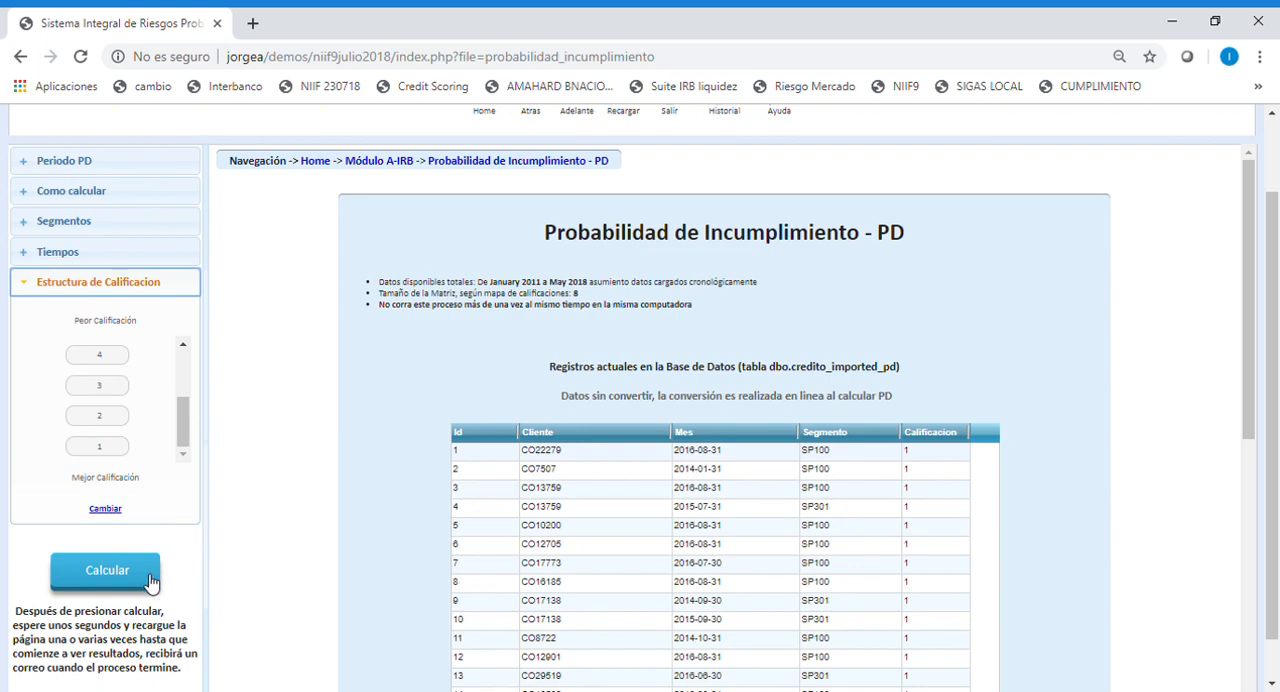
{"action": "left_click", "coordinate": [115, 581]}
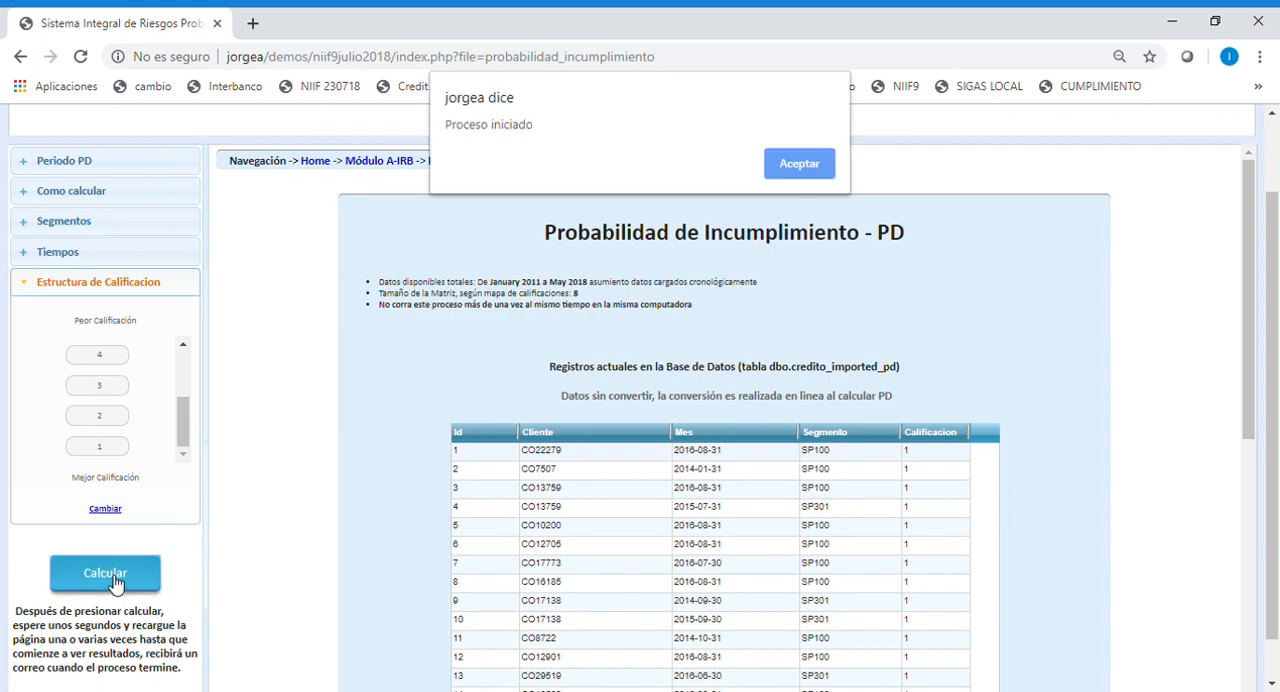
{"action": "left_click", "coordinate": [800, 168]}
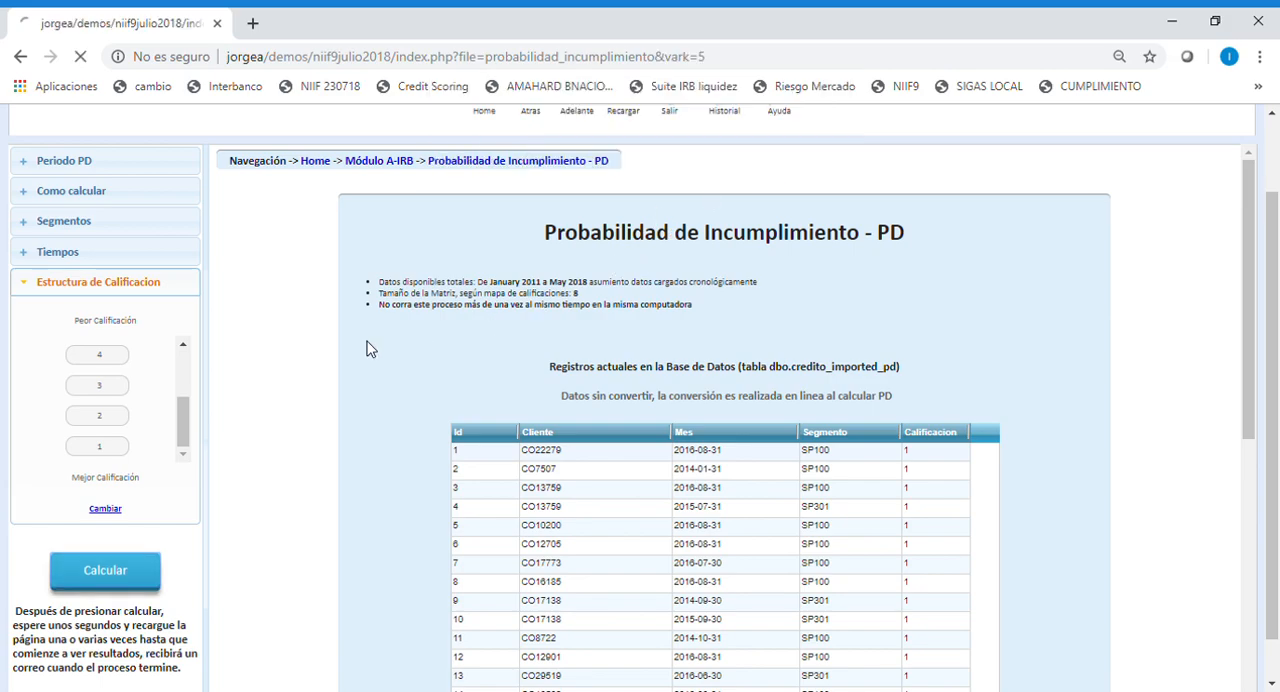
Refresh the pending calculation's progress and examine the resulting transition matrix and default column.
{"action": "scroll", "coordinate": [280, 377], "scroll_direction": "down", "scroll_amount": 3}
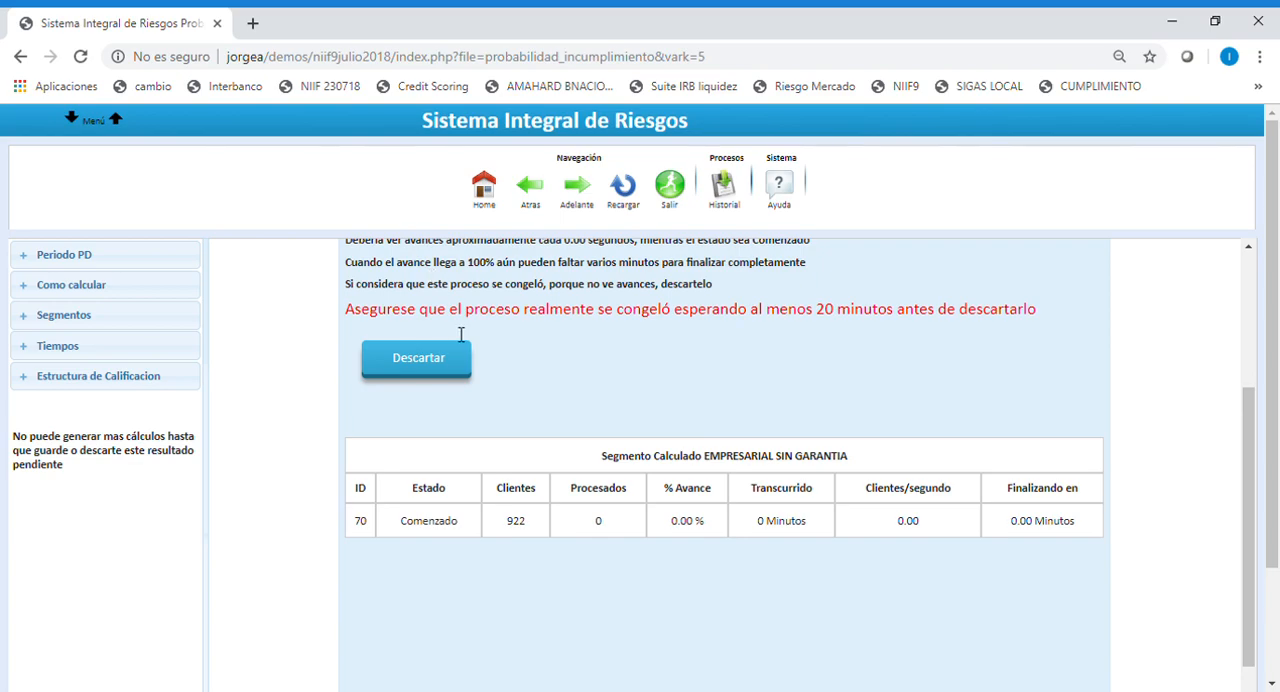
{"action": "left_click", "coordinate": [82, 55]}
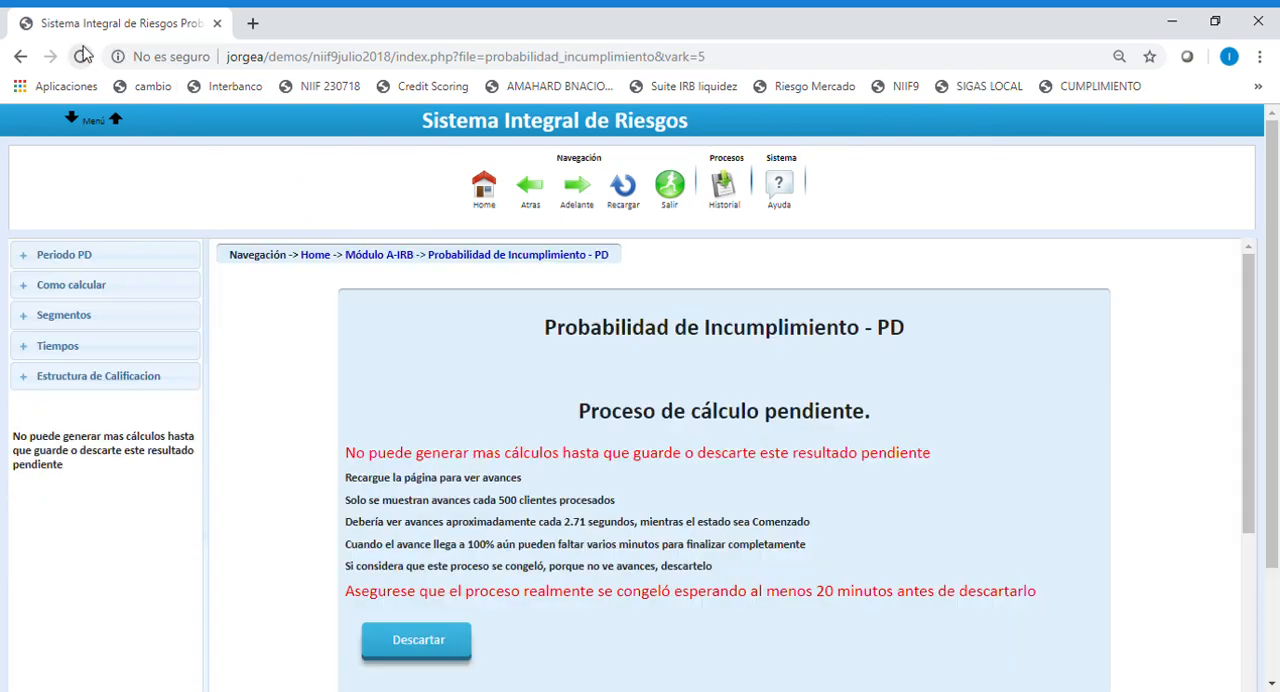
{"action": "scroll", "coordinate": [469, 513], "scroll_direction": "down", "scroll_amount": 1}
{"action": "scroll", "coordinate": [469, 513], "scroll_direction": "down", "scroll_amount": 2}
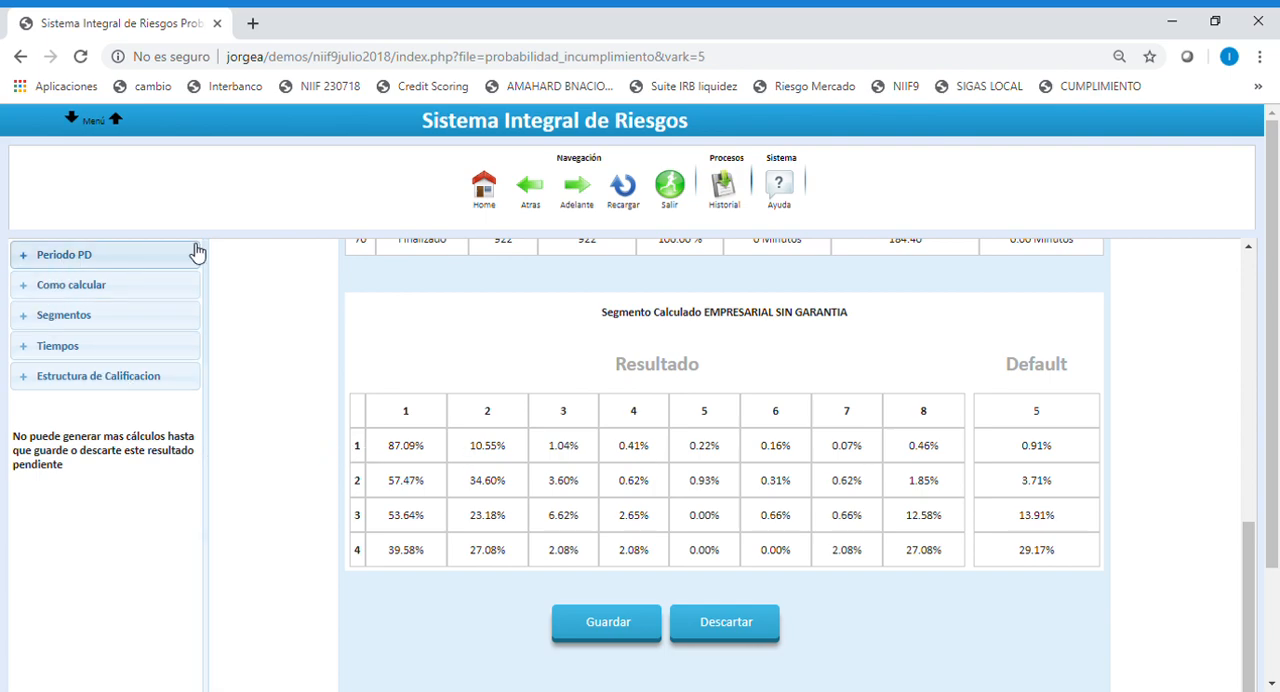
{"action": "scroll", "coordinate": [449, 500], "scroll_direction": "up", "scroll_amount": 1}
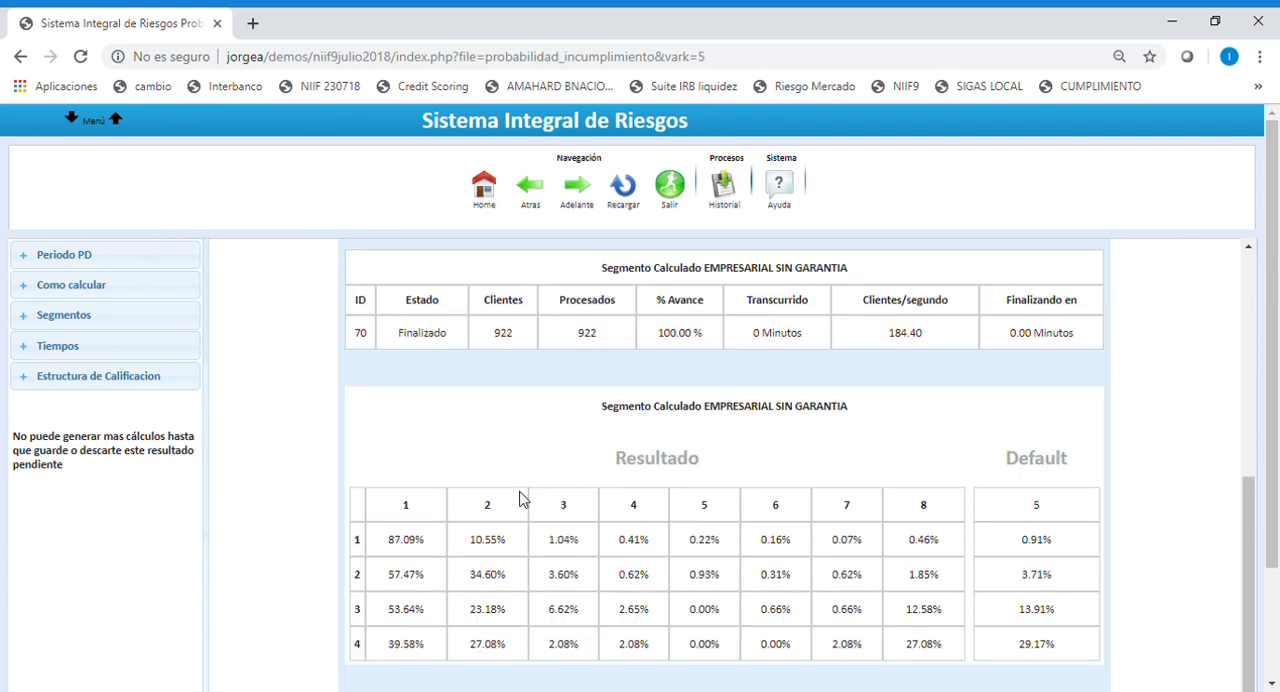
Return to the NIIF 9 expected losses module and open the loss given default (Tasa LGD) page.
{"action": "left_click", "coordinate": [537, 193]}
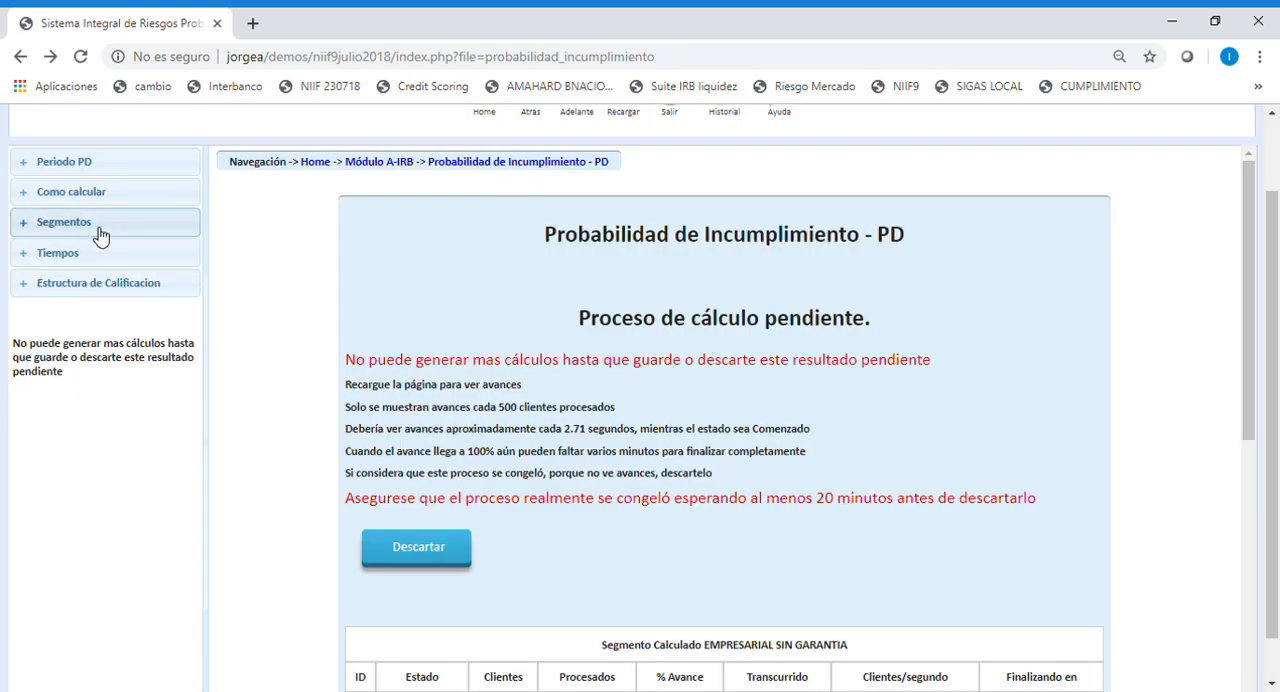
{"action": "left_click", "coordinate": [392, 162]}
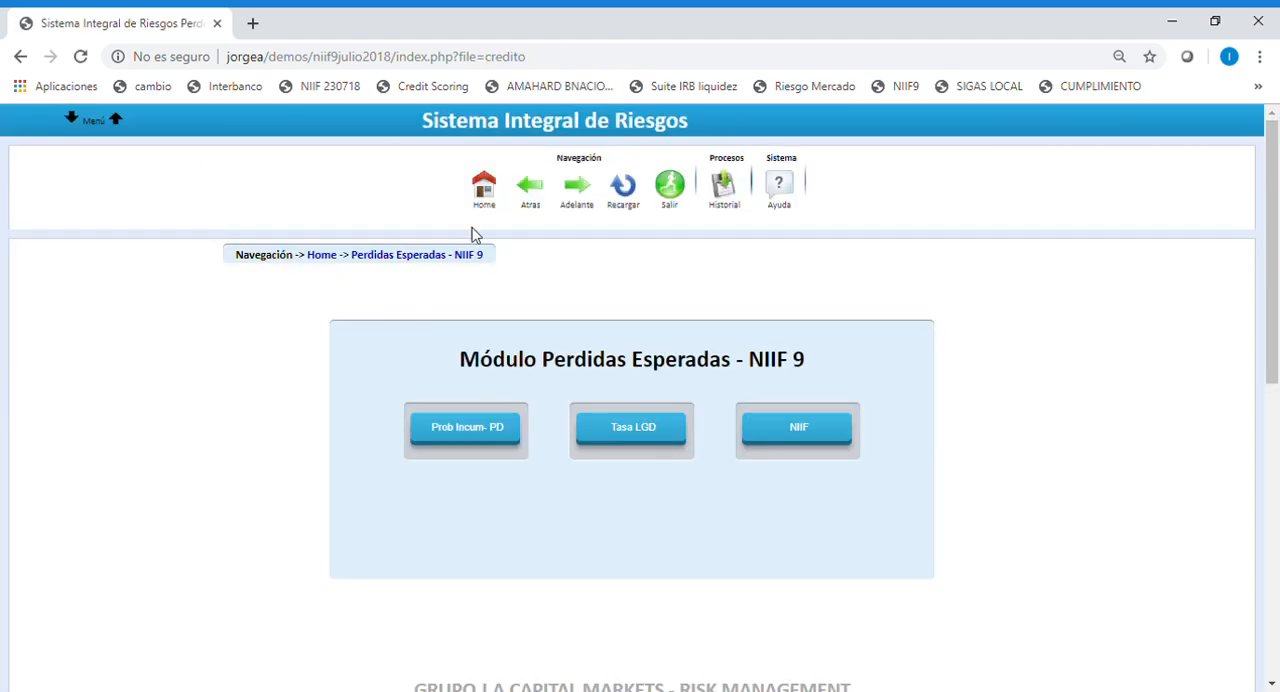
{"action": "left_click", "coordinate": [648, 436]}
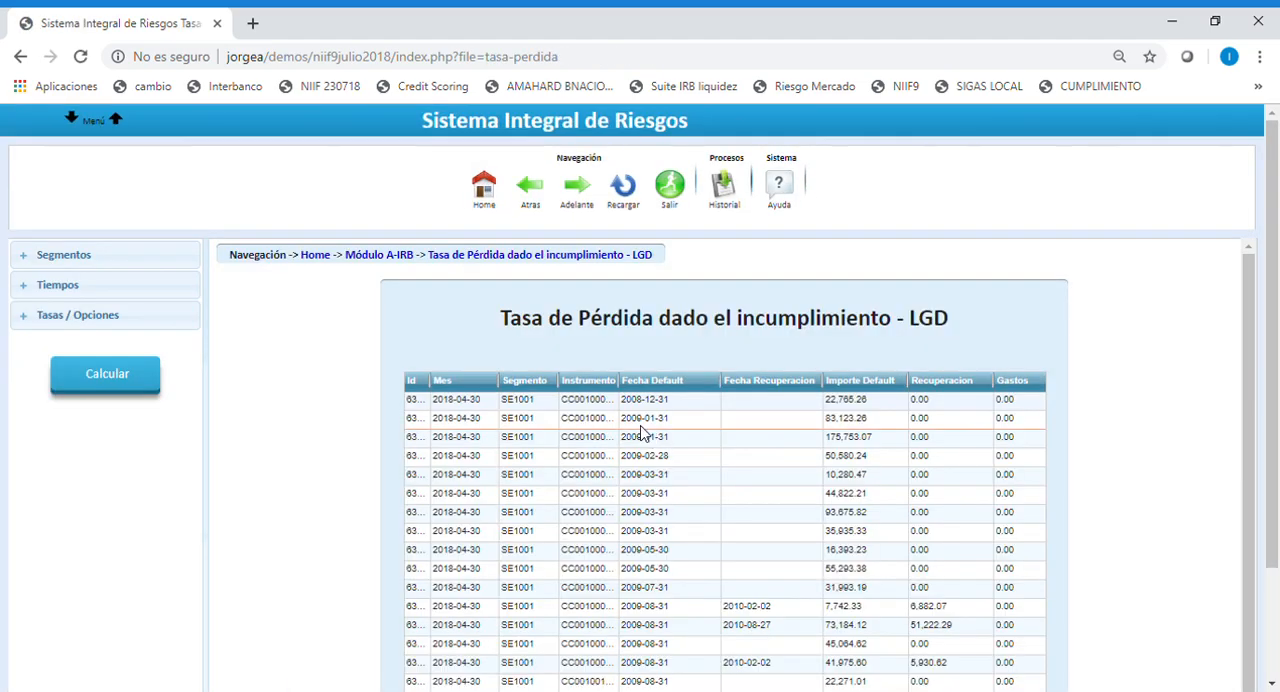
Choose EMPRESARIAL SIN GARANTIA as the segment for the LGD calculation.
{"action": "left_click", "coordinate": [68, 262]}
{"action": "left_click", "coordinate": [180, 293]}
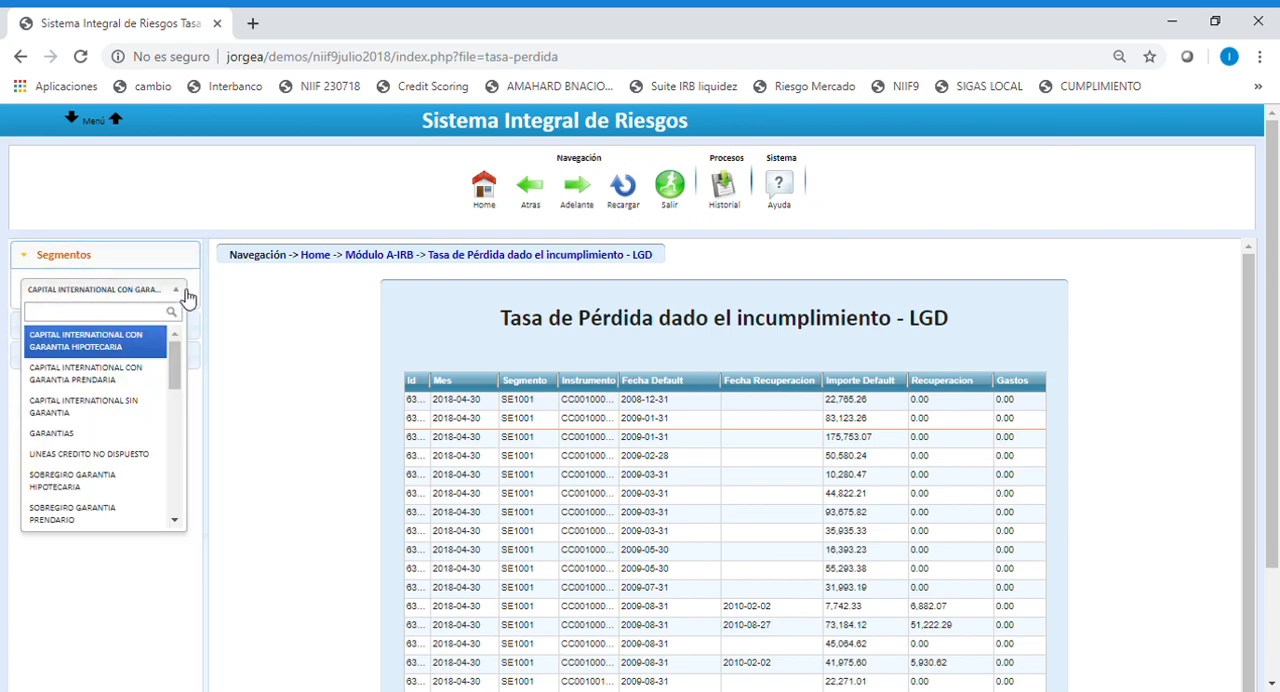
{"action": "scroll", "coordinate": [174, 385], "scroll_direction": "down", "scroll_amount": 1}
{"action": "left_click_drag", "start_coordinate": [172, 400], "coordinate": [176, 418]}
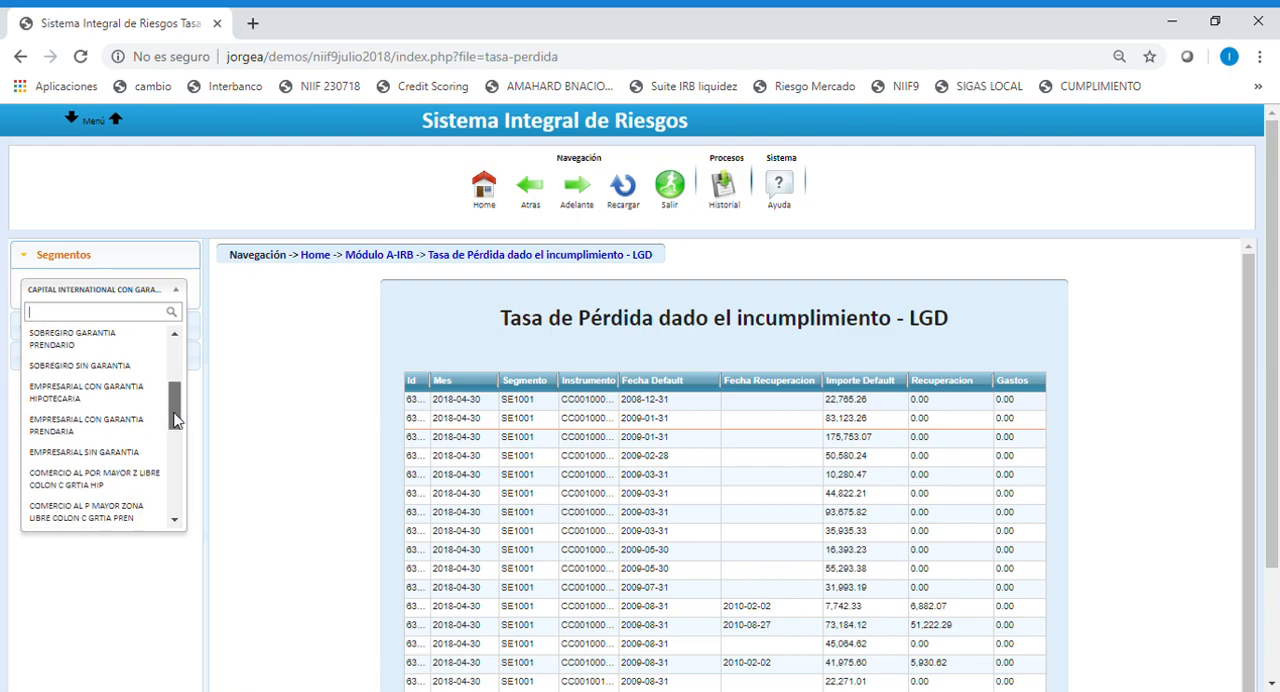
{"action": "left_click", "coordinate": [88, 452]}
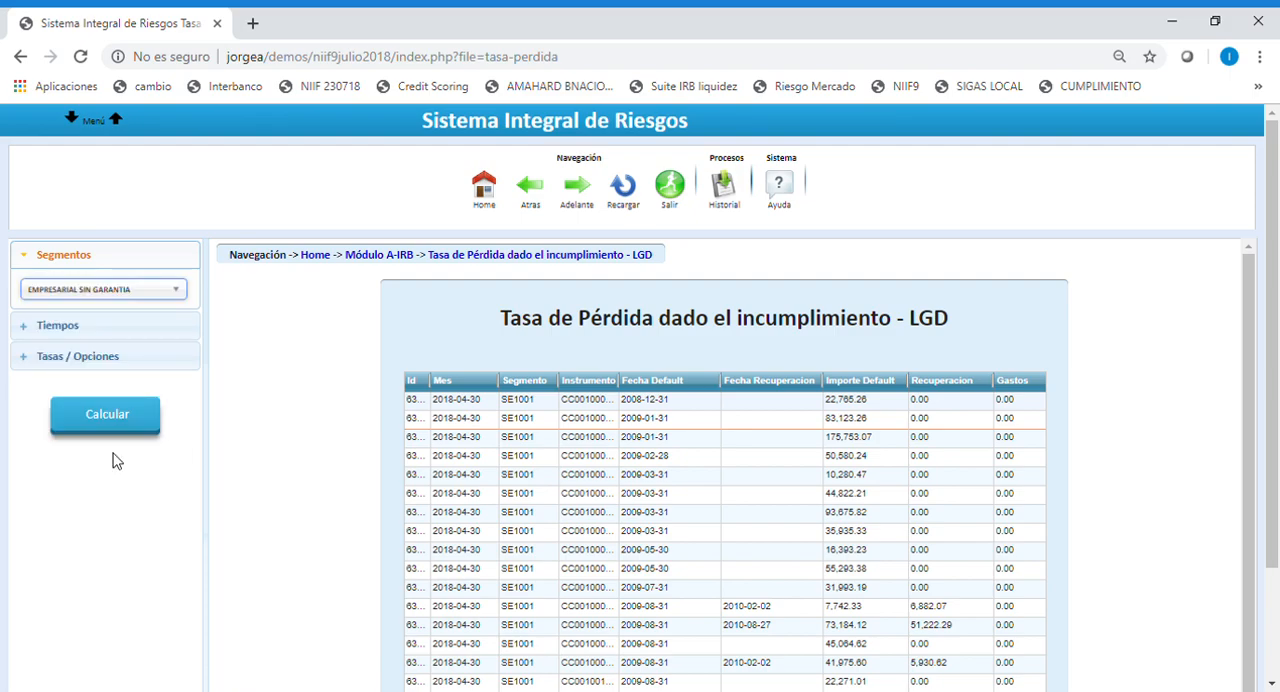
Set the LGD calculation date to 05/2018 and show the rates and options settings.
{"action": "left_click", "coordinate": [96, 330]}
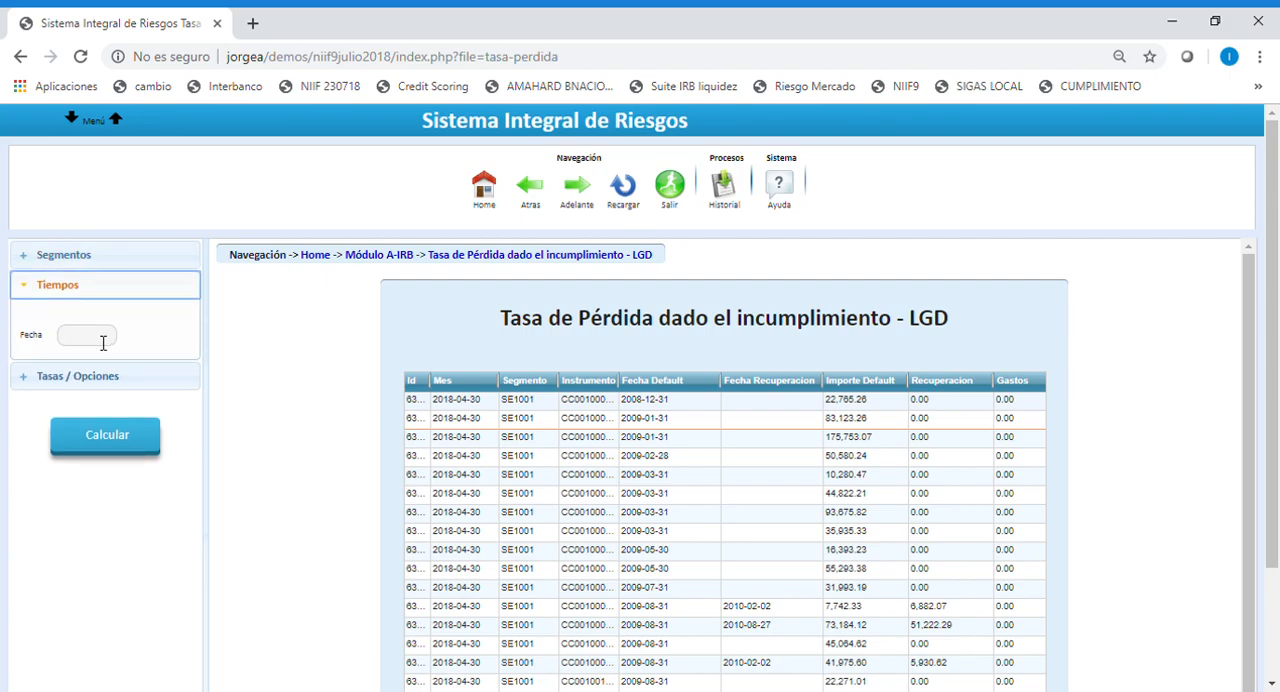
{"action": "left_click", "coordinate": [104, 337]}
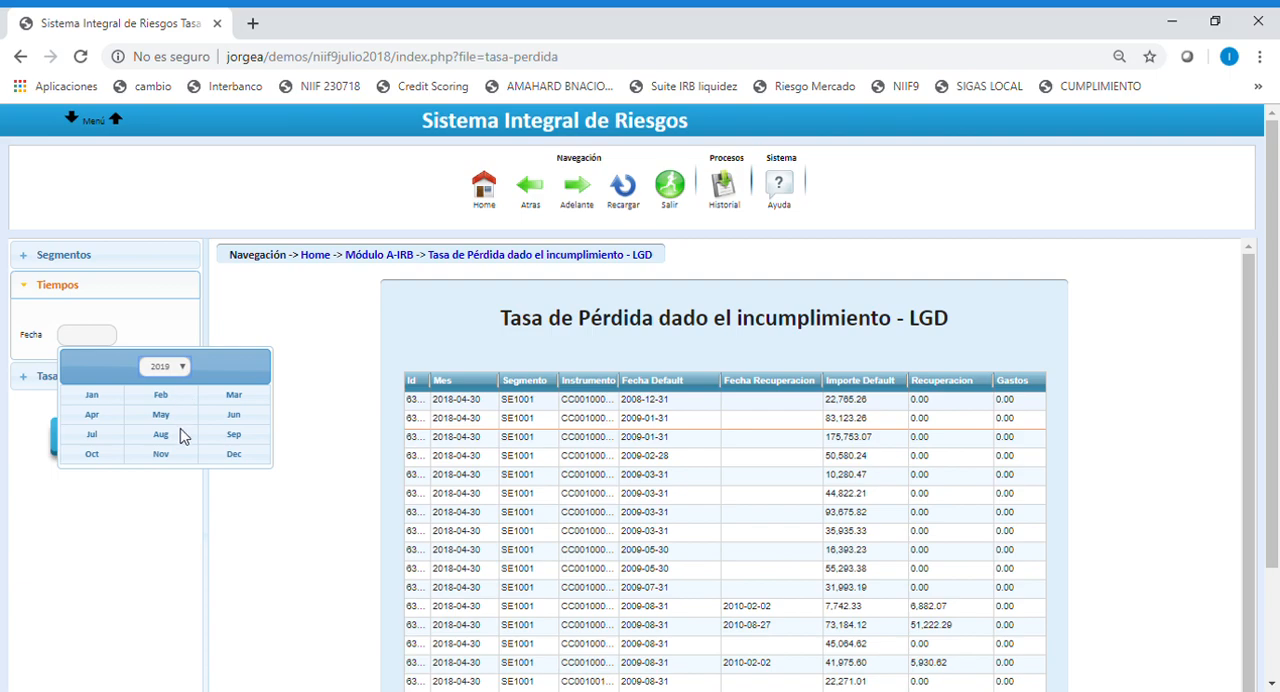
{"action": "left_click", "coordinate": [167, 625]}
{"action": "left_click", "coordinate": [152, 418]}
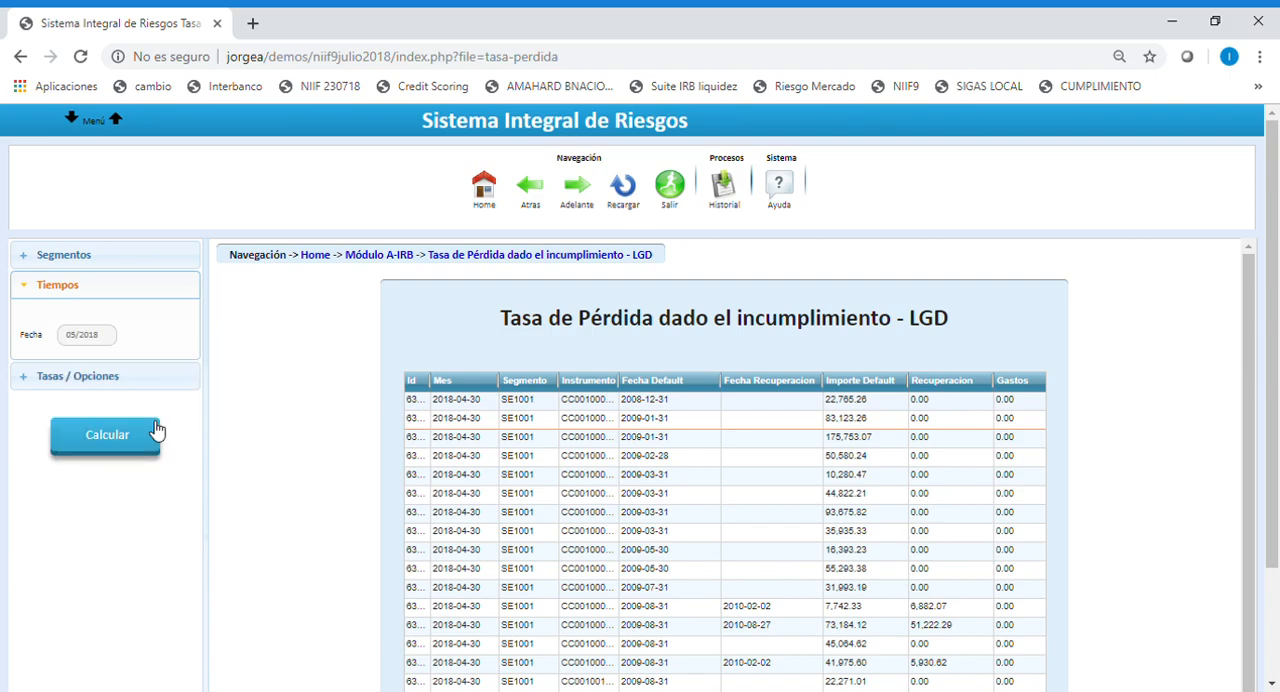
{"action": "left_click", "coordinate": [113, 385]}
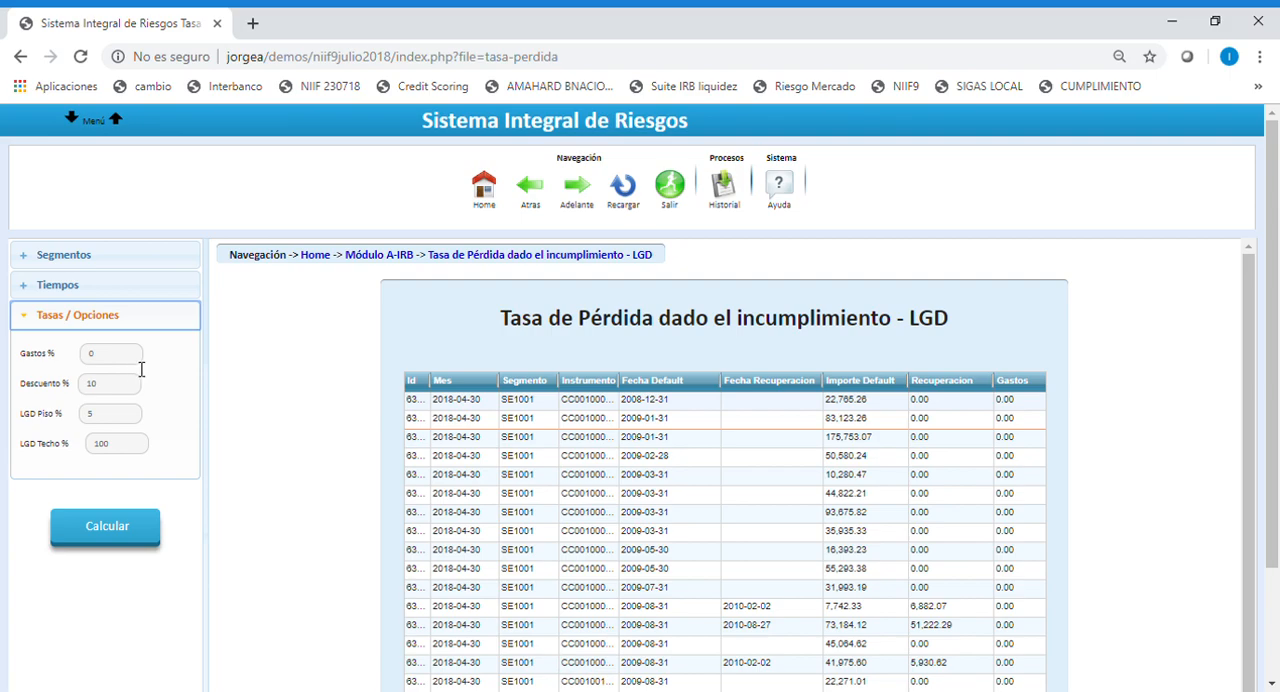
Set the LGD expenses rate (Gastos) to 5% and the discount rate (Descuento) to 7%.
{"action": "left_click_drag", "start_coordinate": [126, 363], "coordinate": [78, 360]}
{"action": "type", "text": "5"}
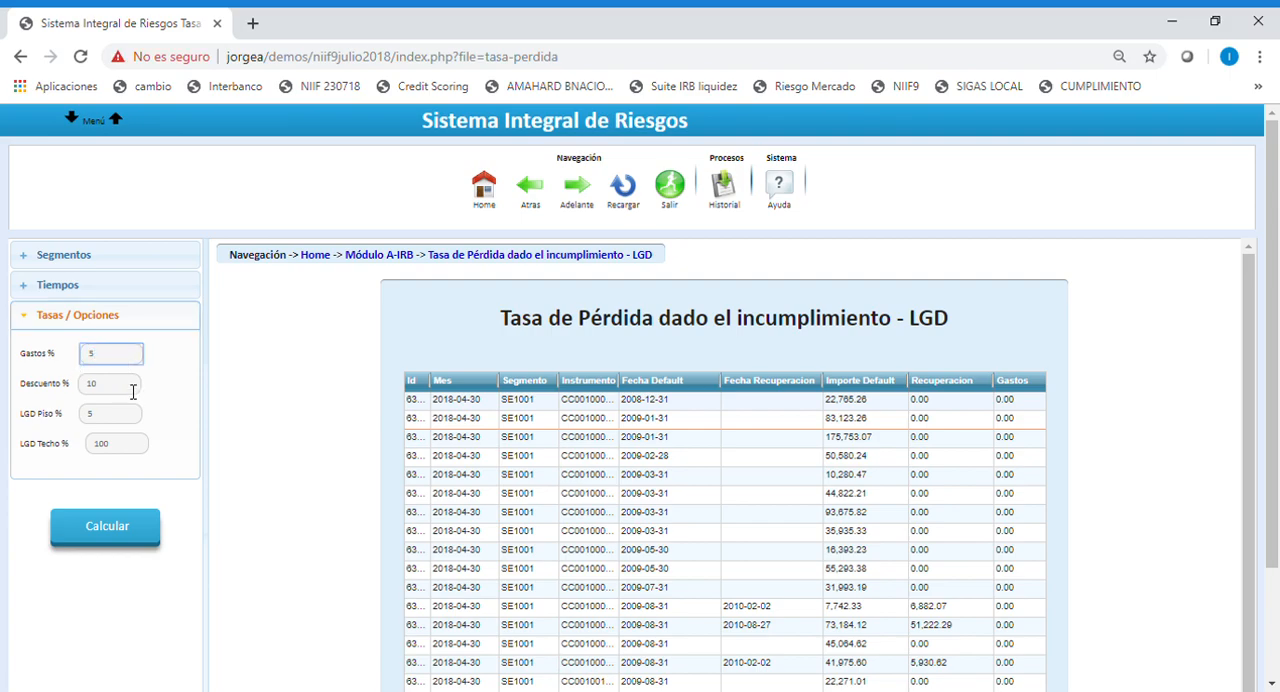
{"action": "left_click_drag", "start_coordinate": [133, 391], "coordinate": [55, 392]}
{"action": "type", "text": "2"}
{"action": "type", "text": "7"}
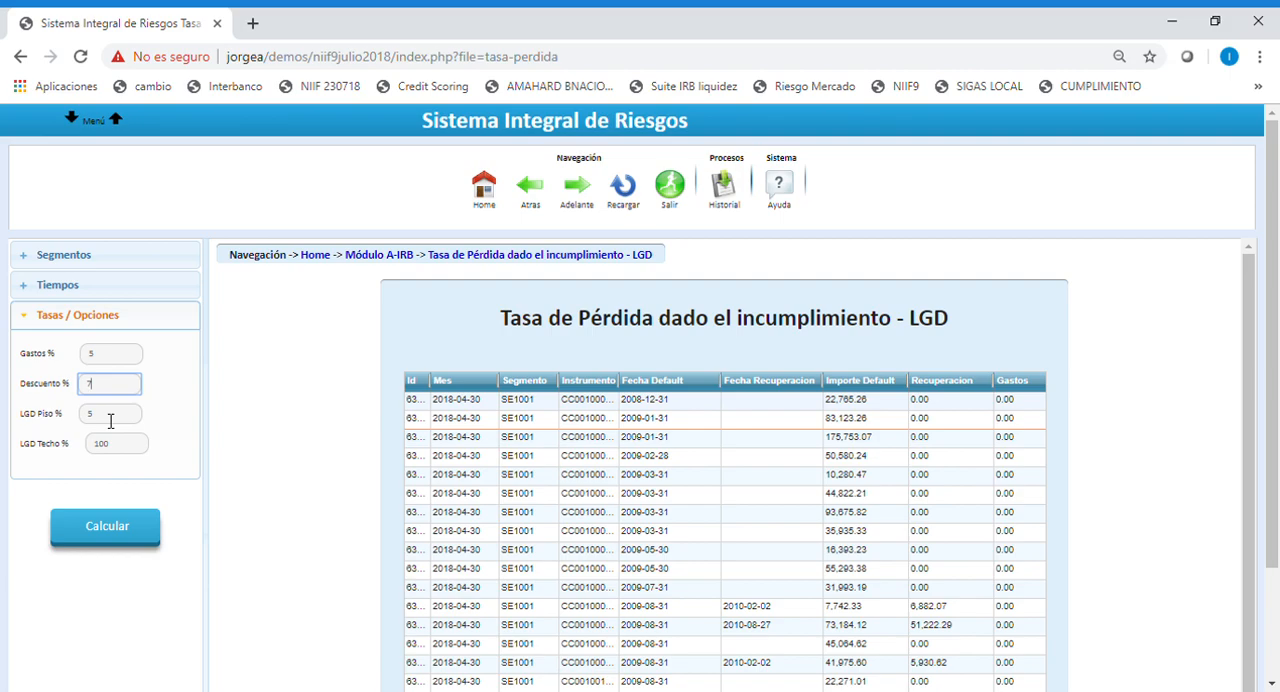
Calculate the LGD for the segment, keeping the LGD floor at 5% and the ceiling at 100%.
{"action": "left_click", "coordinate": [110, 421]}
{"action": "left_click_drag", "start_coordinate": [110, 420], "coordinate": [95, 418]}
{"action": "left_click_drag", "start_coordinate": [140, 423], "coordinate": [110, 426]}
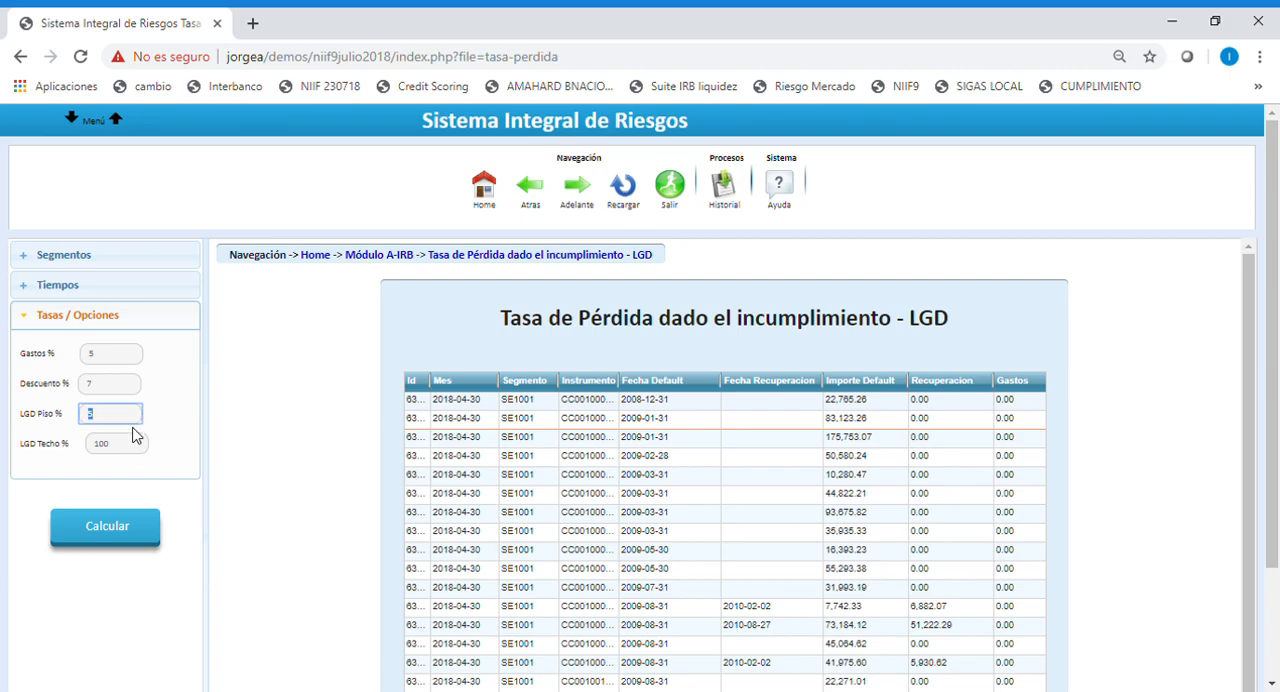
{"action": "left_click", "coordinate": [132, 429]}
{"action": "left_click", "coordinate": [140, 451]}
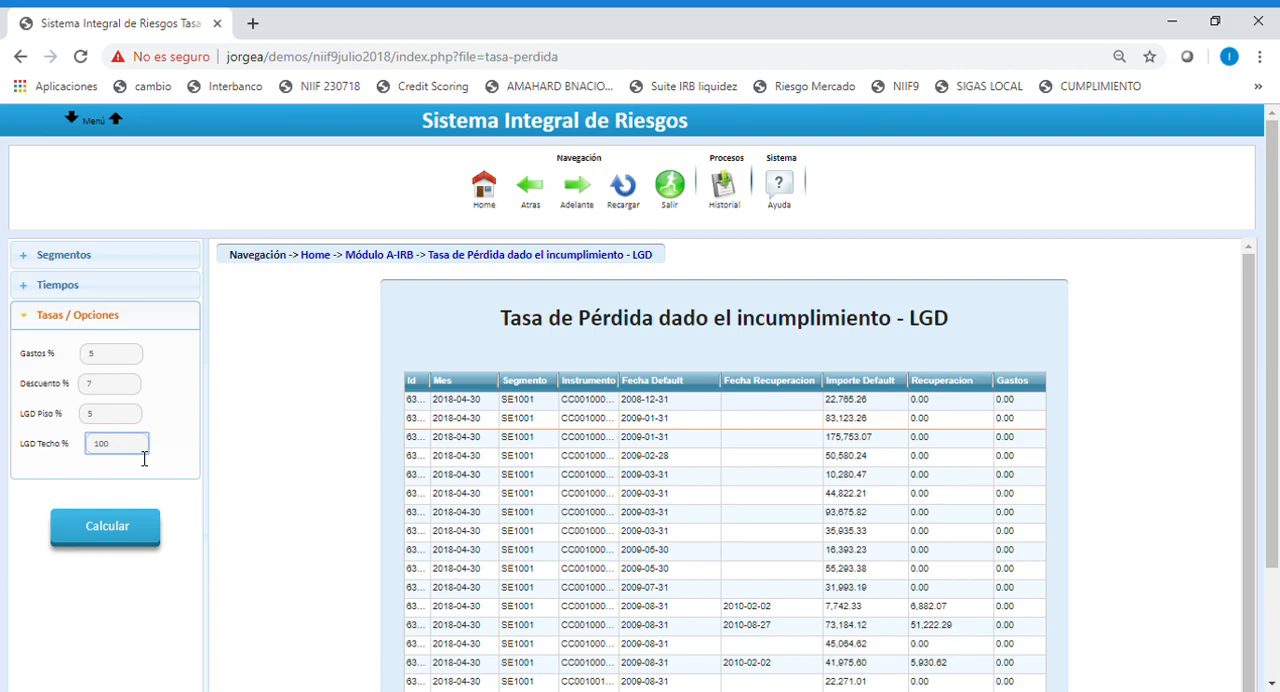
{"action": "left_click", "coordinate": [137, 531]}
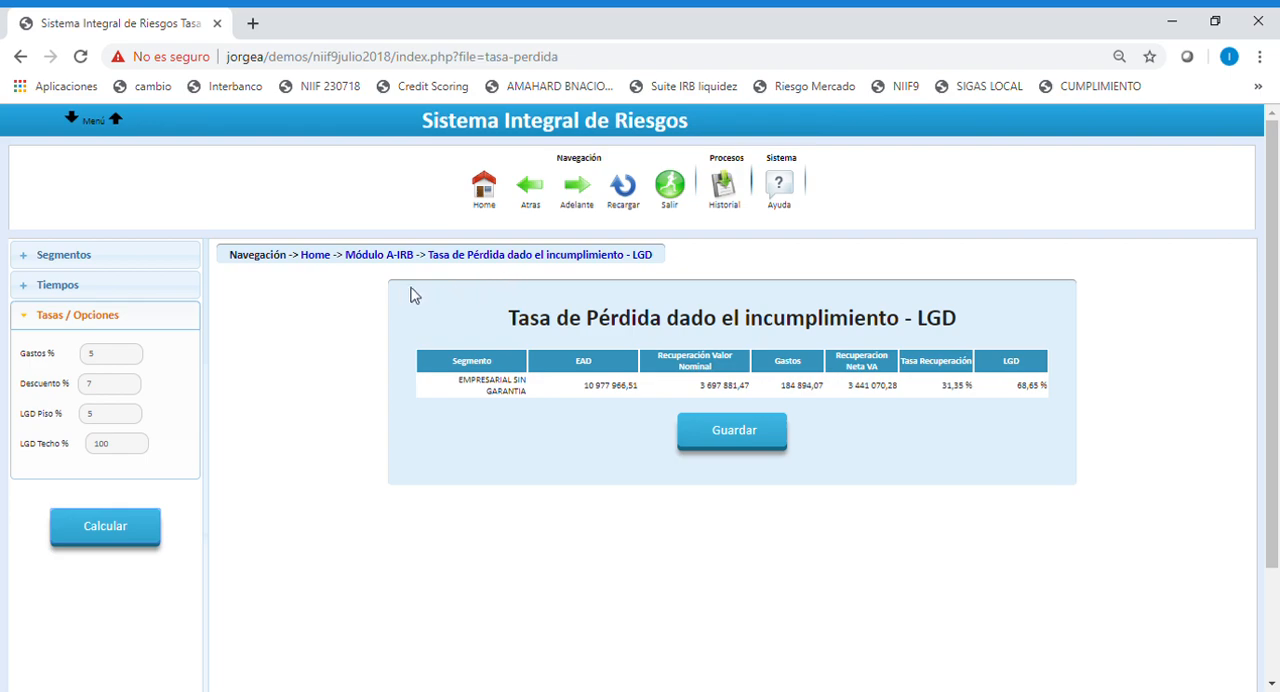
Return to the NIIF 9 expected losses module, open the NIIF calculation page and look over its instrument table.
{"action": "left_click", "coordinate": [535, 192]}
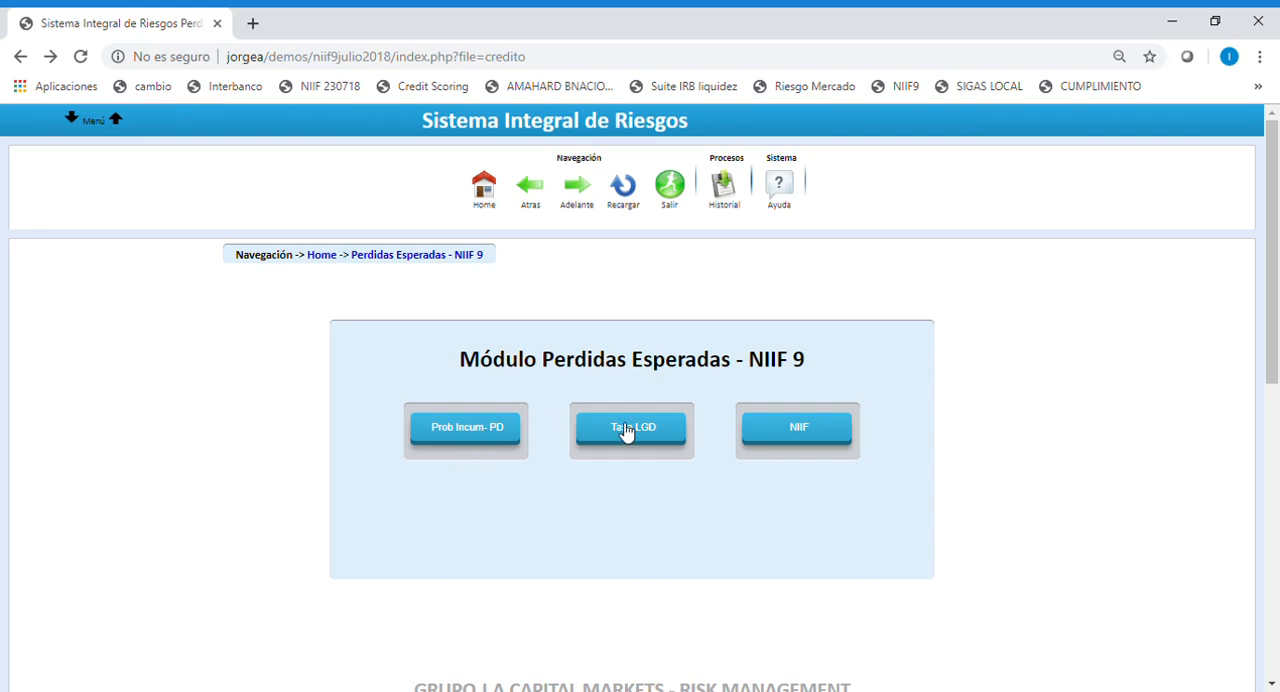
{"action": "left_click", "coordinate": [805, 430]}
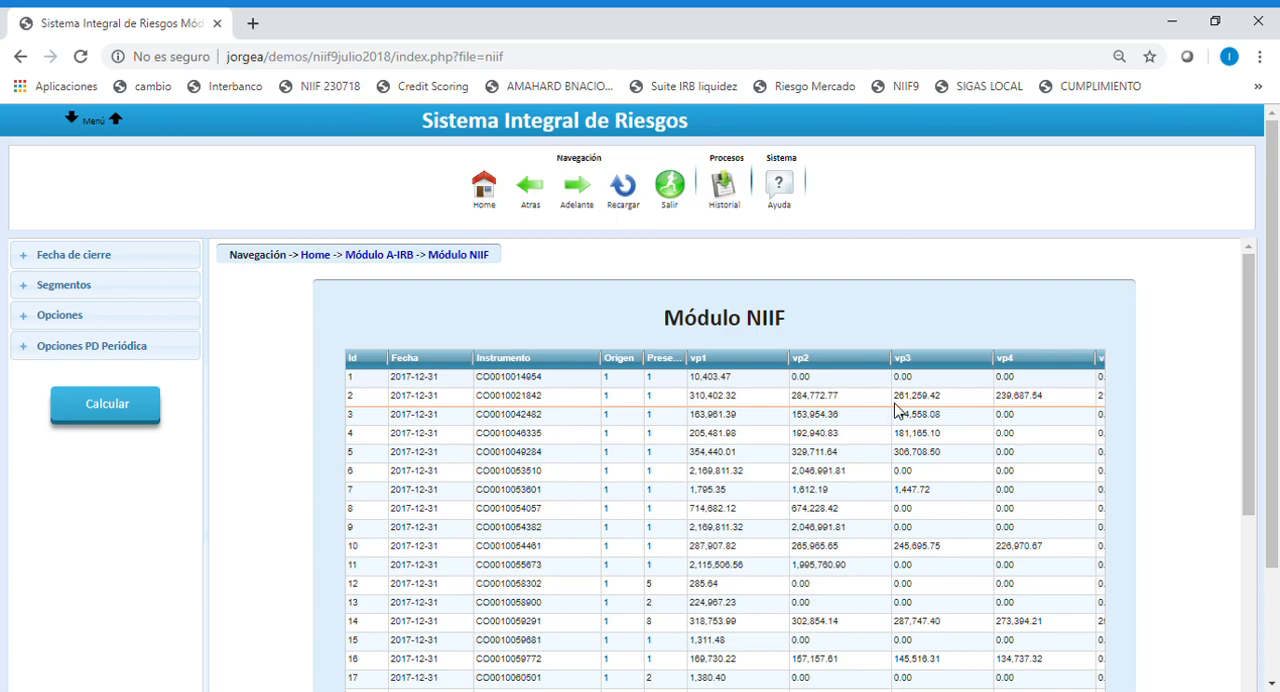
{"action": "scroll", "coordinate": [1072, 422], "scroll_direction": "down", "scroll_amount": 1}
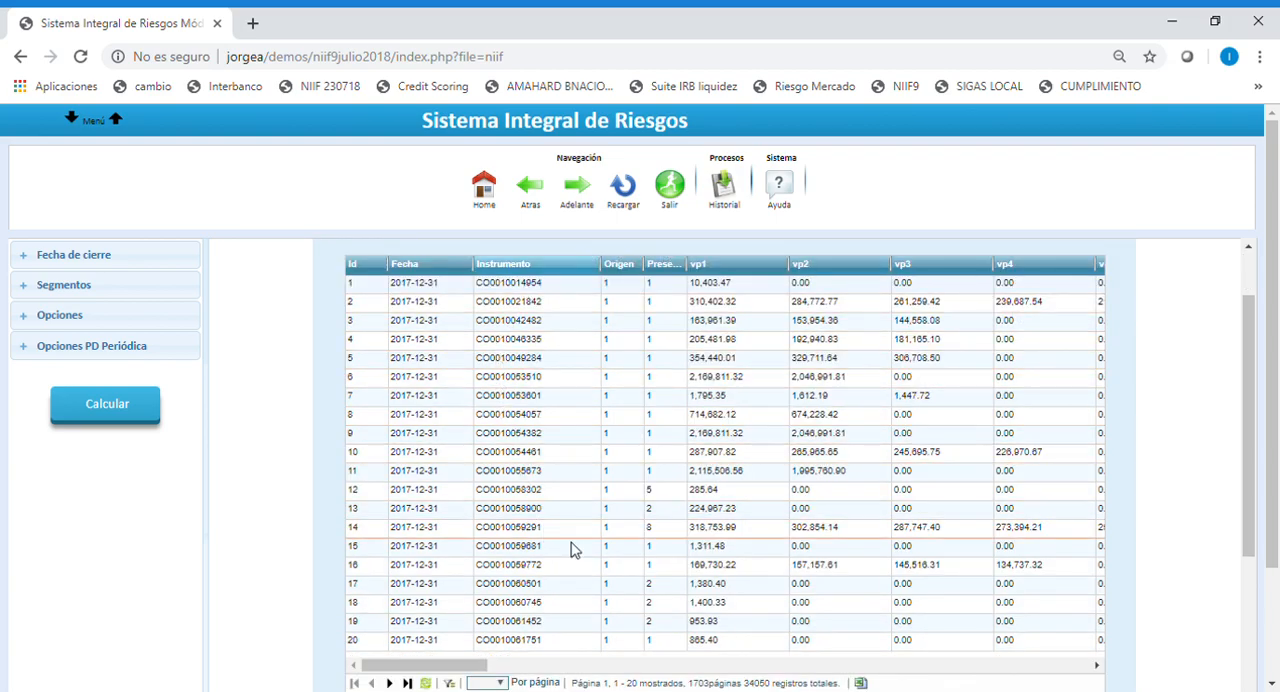
{"action": "scroll", "coordinate": [594, 426], "scroll_direction": "up", "scroll_amount": 1}
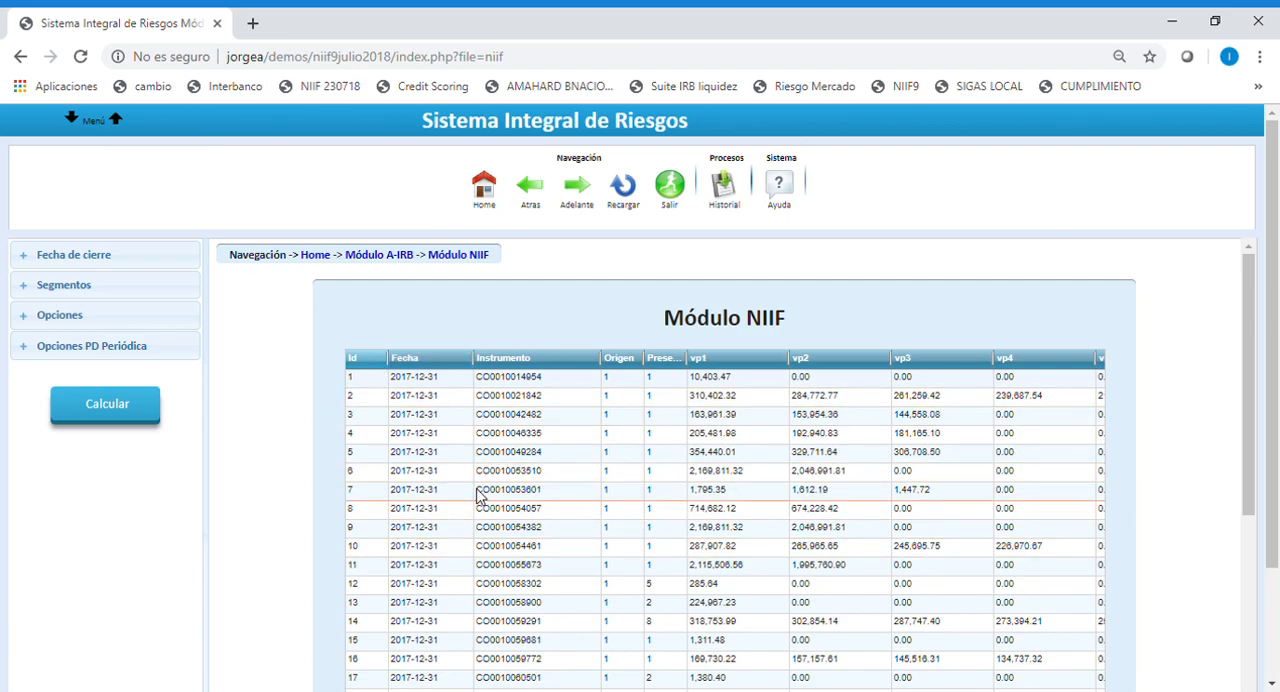
Set the closing date (Fecha de cierre) of the NIIF calculation to 2018-05-31.
{"action": "left_click", "coordinate": [73, 254]}
{"action": "left_click", "coordinate": [76, 292]}
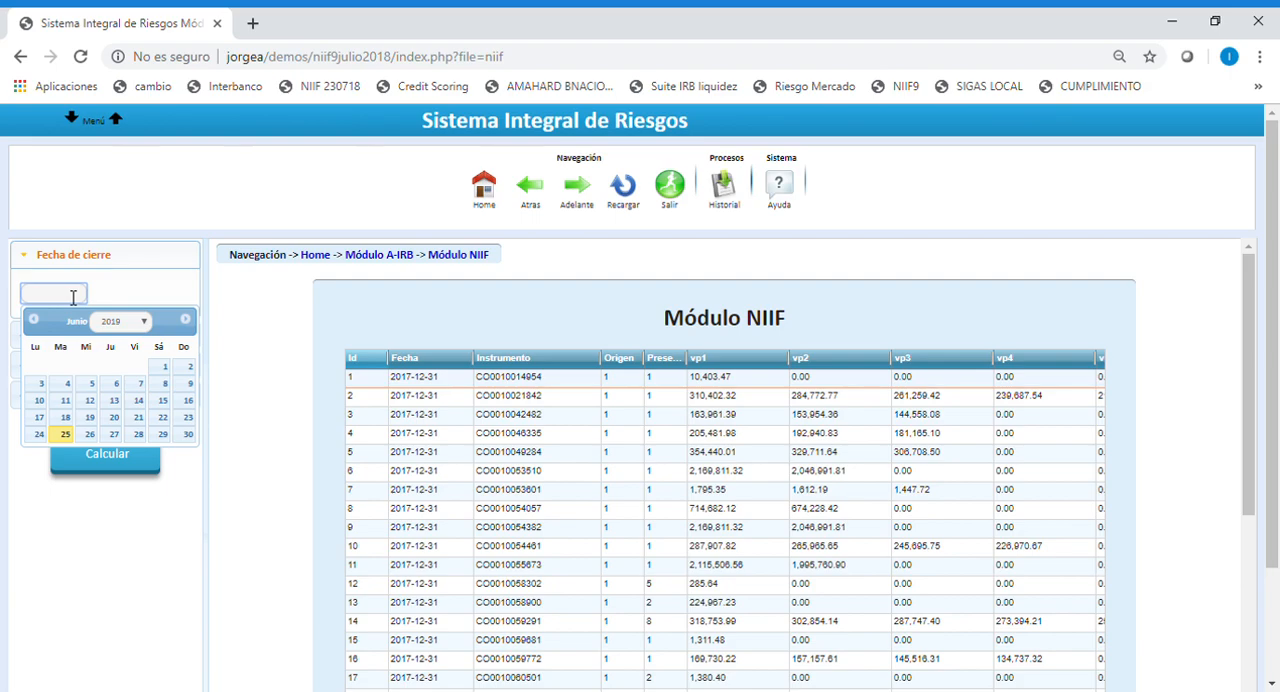
{"action": "left_click", "coordinate": [144, 322]}
{"action": "left_click", "coordinate": [127, 453]}
{"action": "left_click", "coordinate": [36, 322]}
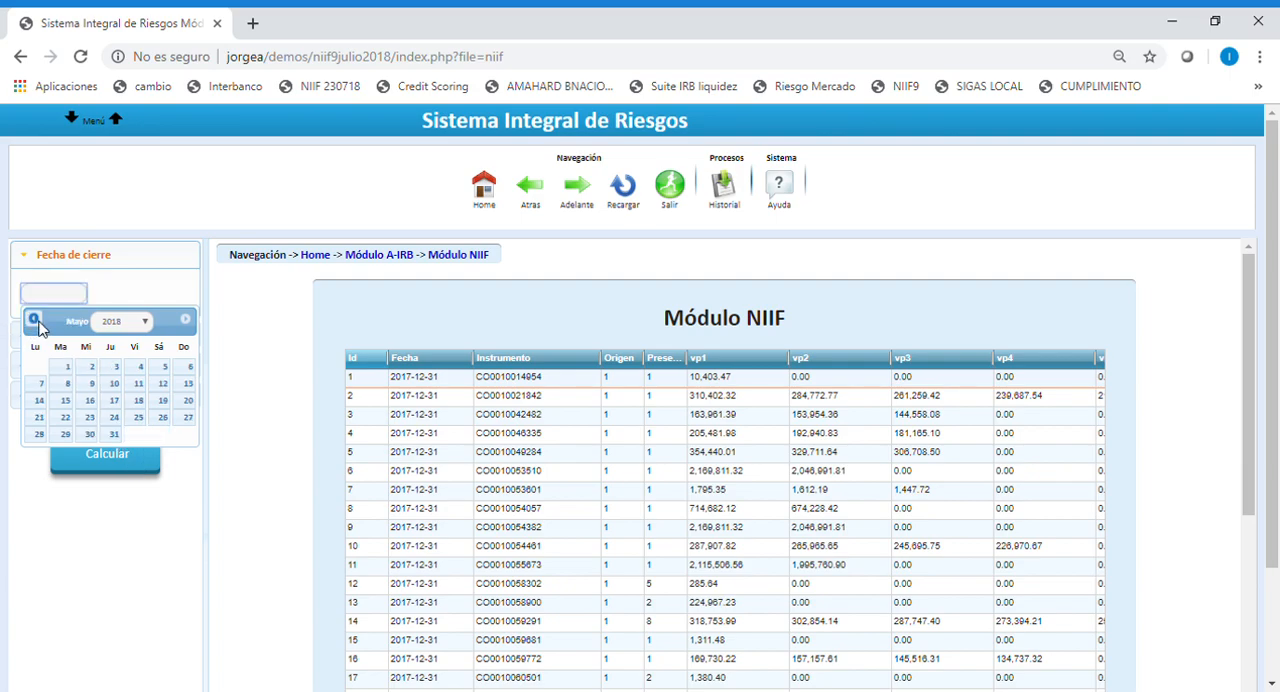
{"action": "left_click", "coordinate": [116, 435]}
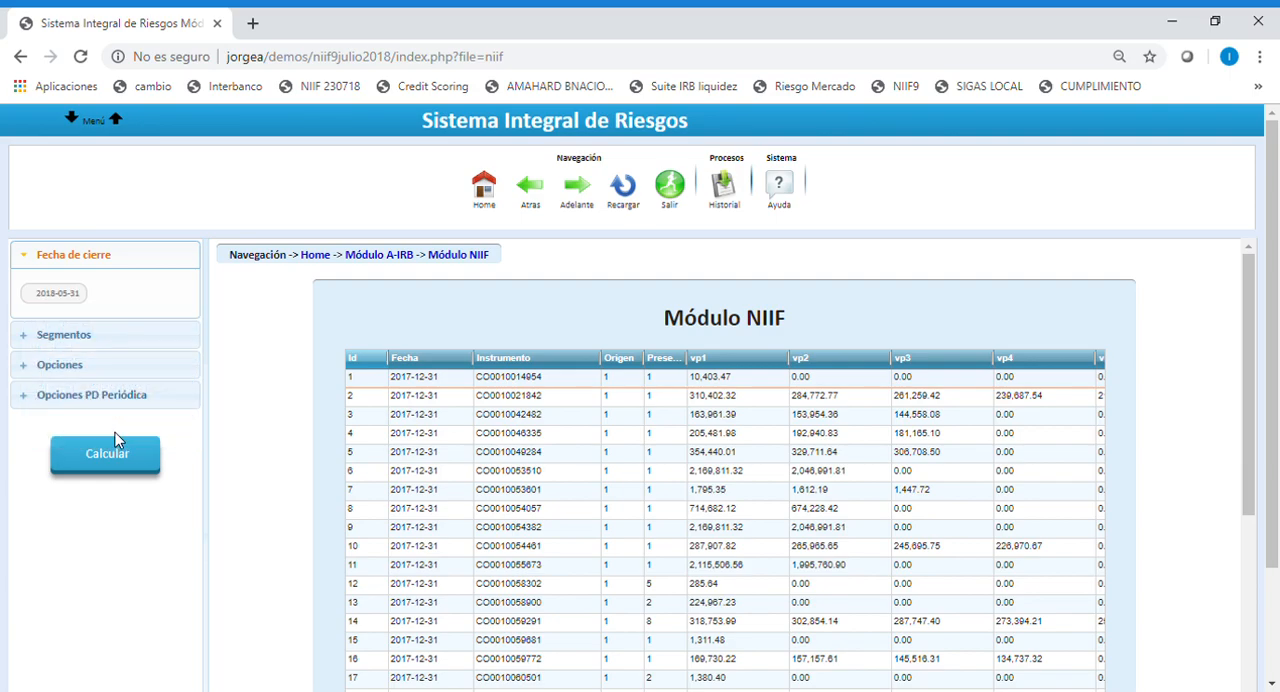
Choose EMPRESARIAL SIN GARANTIA as the segment for the NIIF calculation.
{"action": "left_click", "coordinate": [78, 335]}
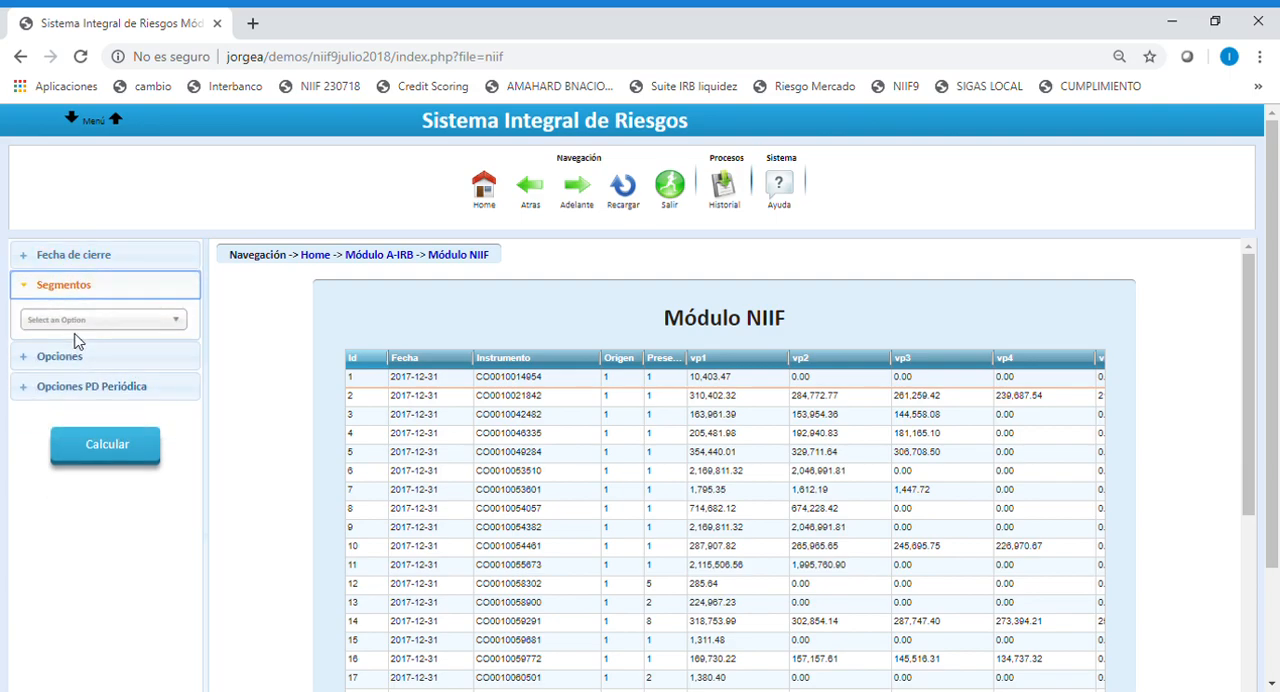
{"action": "left_click", "coordinate": [181, 325]}
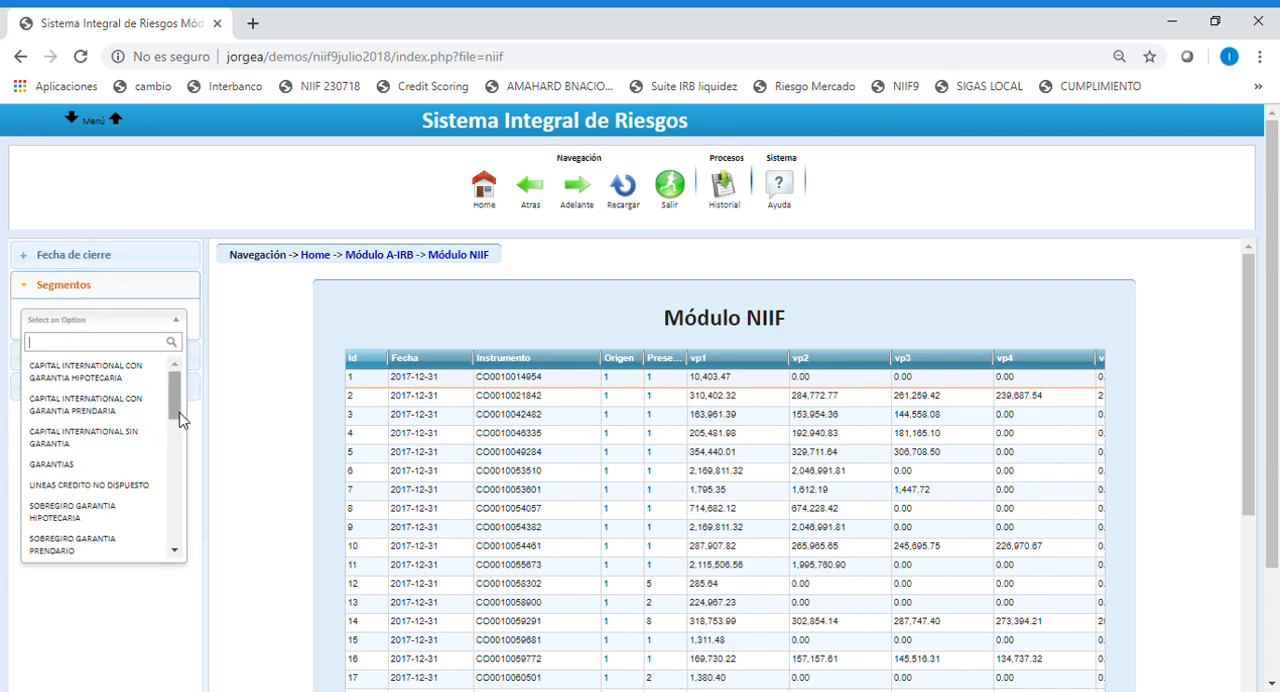
{"action": "left_click_drag", "start_coordinate": [179, 410], "coordinate": [181, 459]}
{"action": "left_click", "coordinate": [133, 462]}
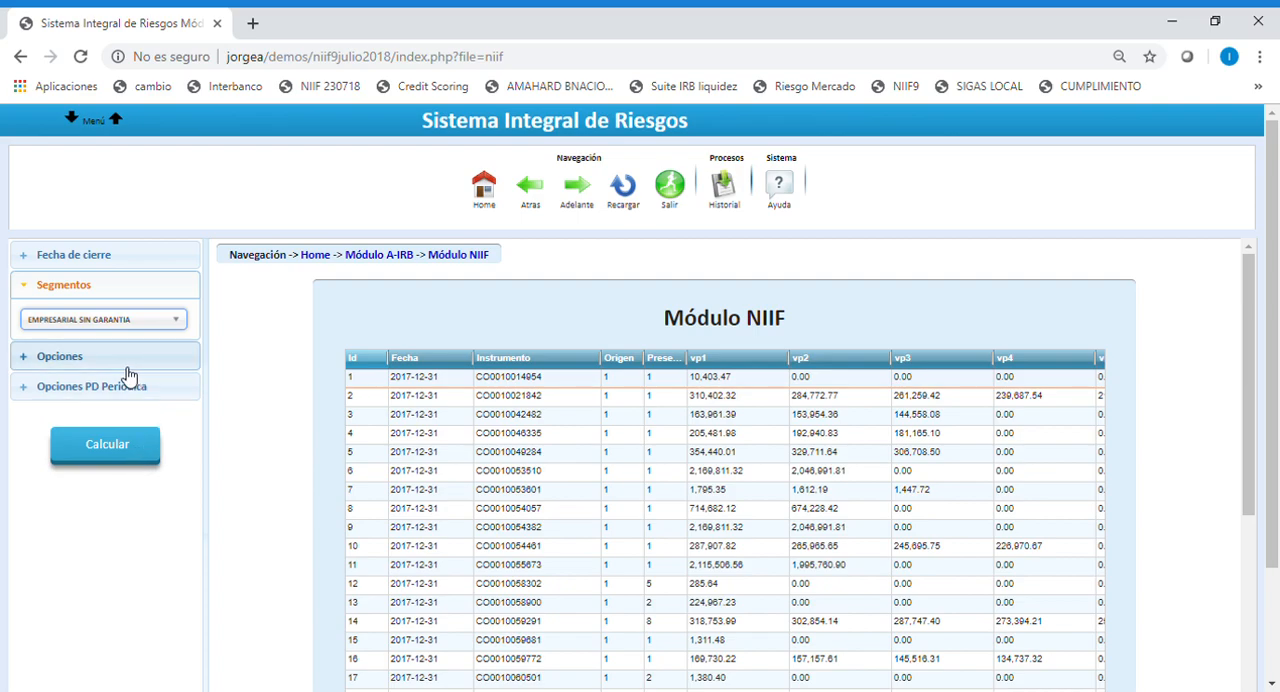
Use the 2011-01-01 / 2018-06-30 default probability record and the 05 2018 / 05 2018 / 2018-07-23 LGD record as calculation options.
{"action": "left_click", "coordinate": [86, 352]}
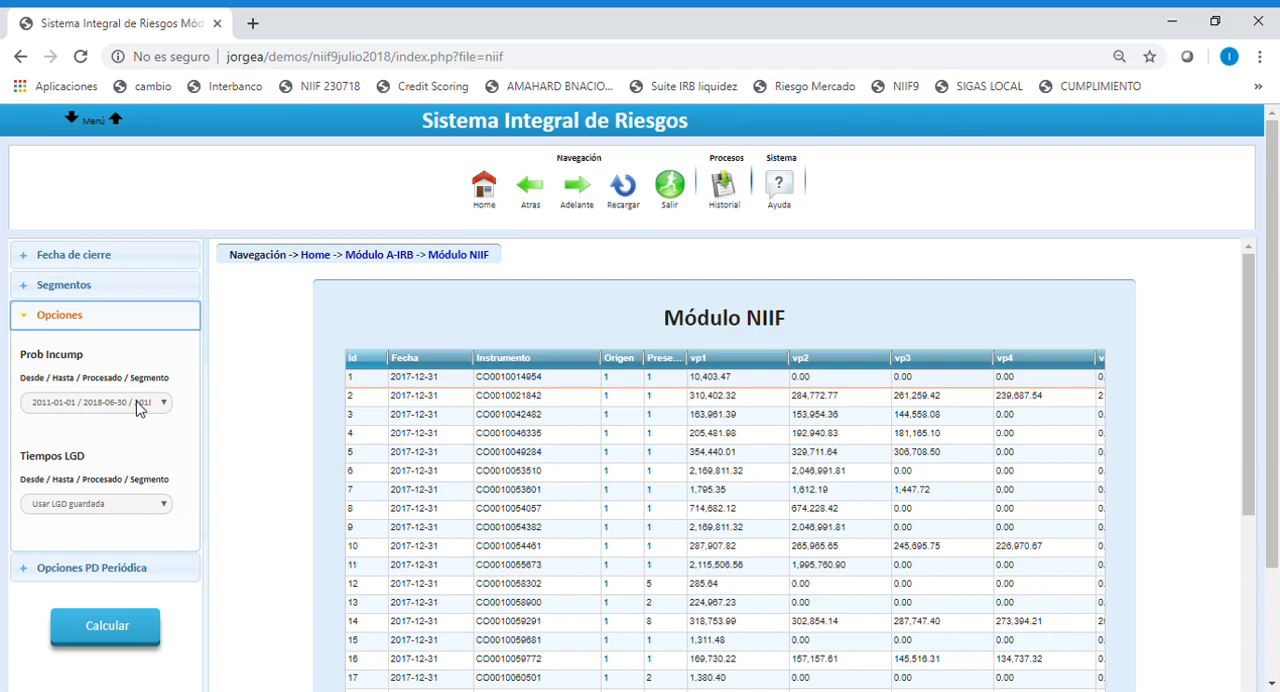
{"action": "left_click", "coordinate": [138, 408]}
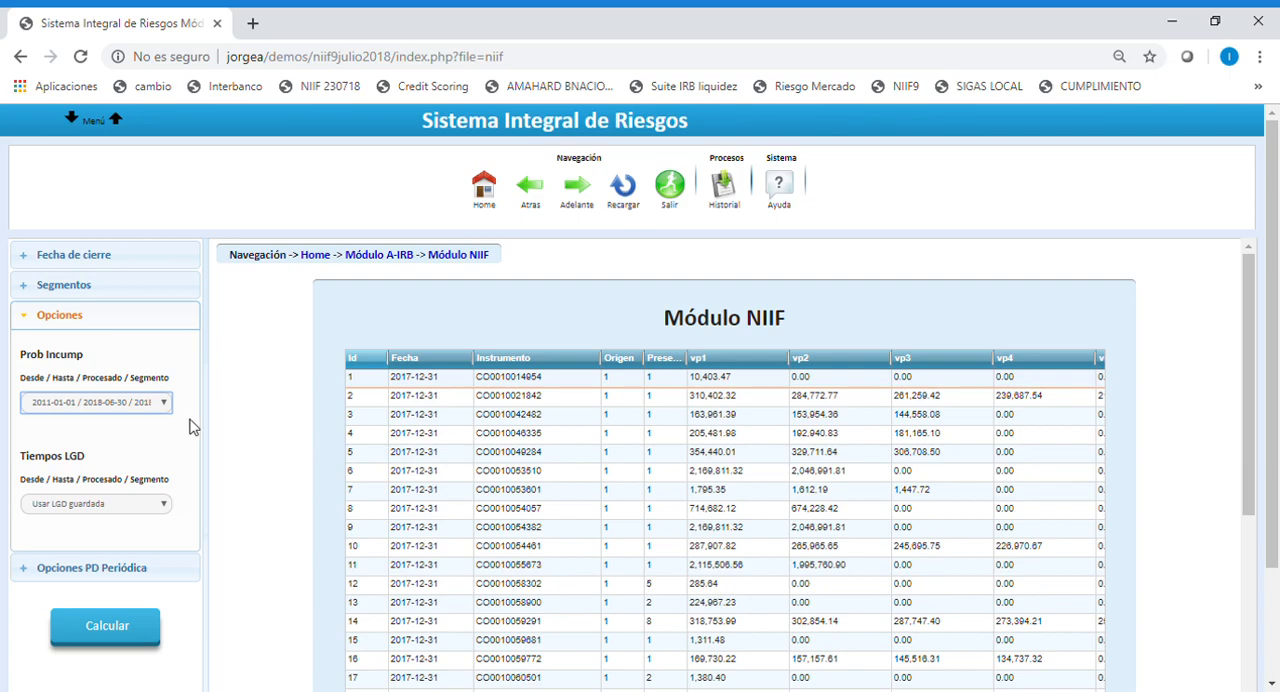
{"action": "left_click", "coordinate": [103, 510]}
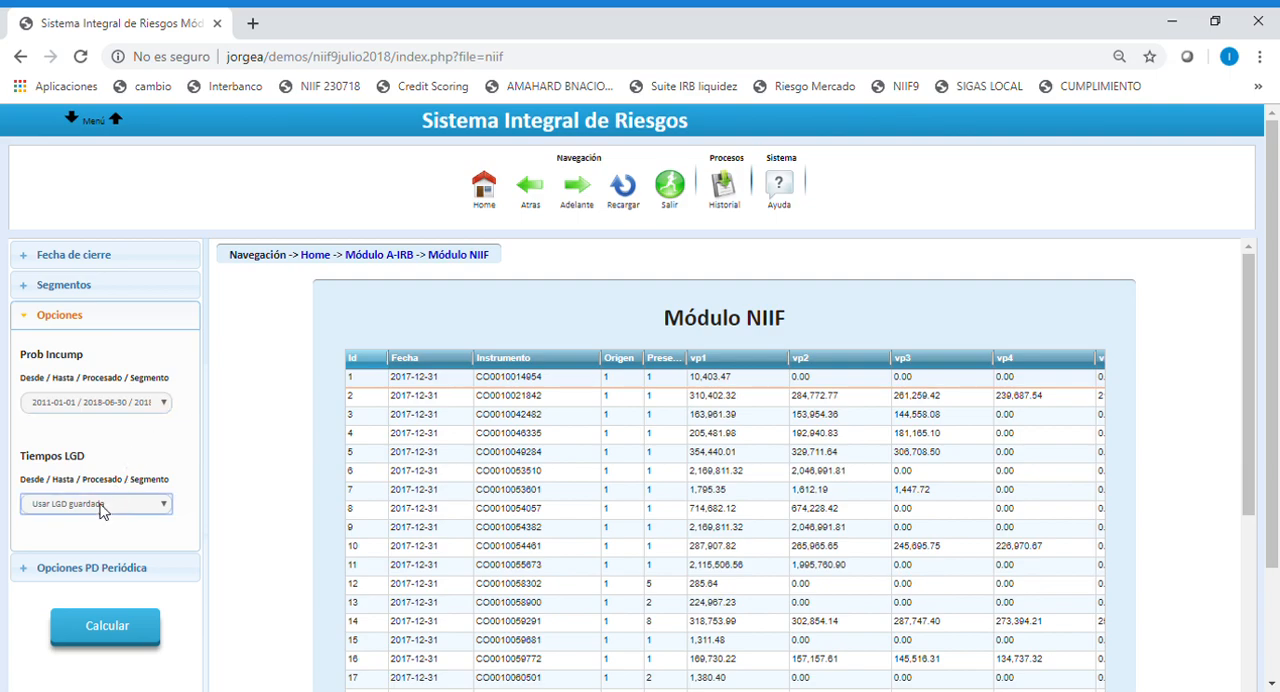
{"action": "left_click", "coordinate": [71, 564]}
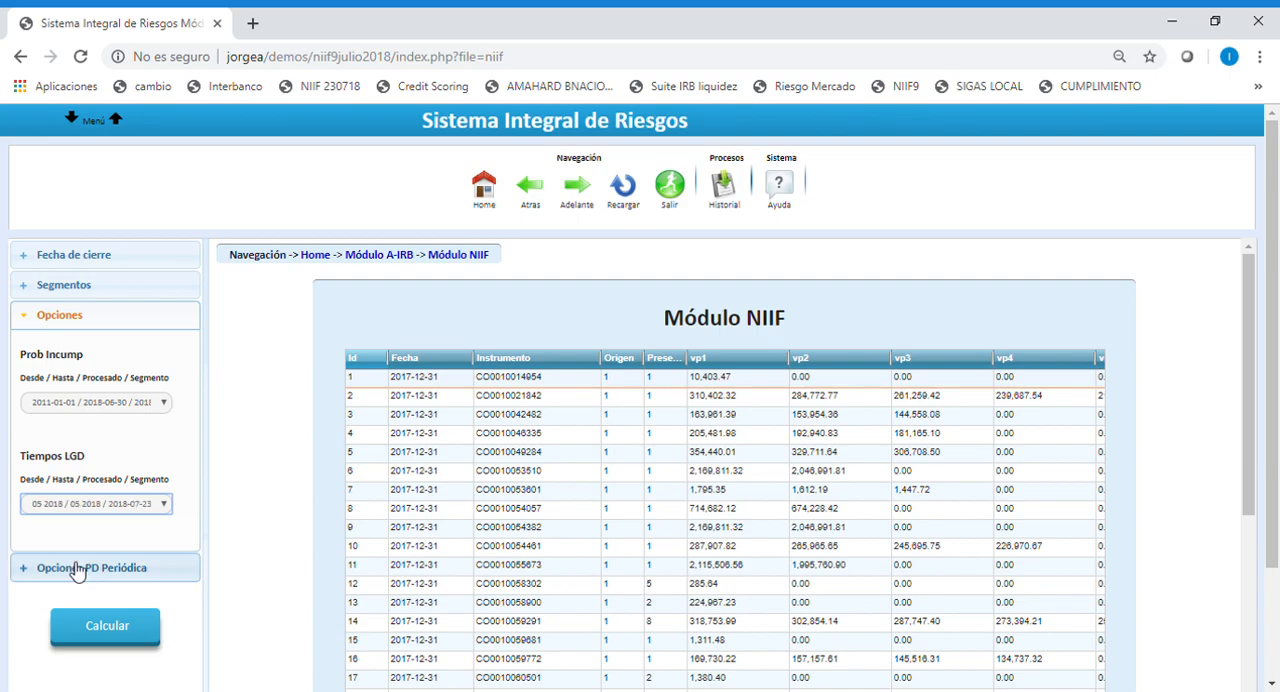
Run the NIIF expected loss calculation with the periodic PD option Ajustada.
{"action": "left_click", "coordinate": [79, 573]}
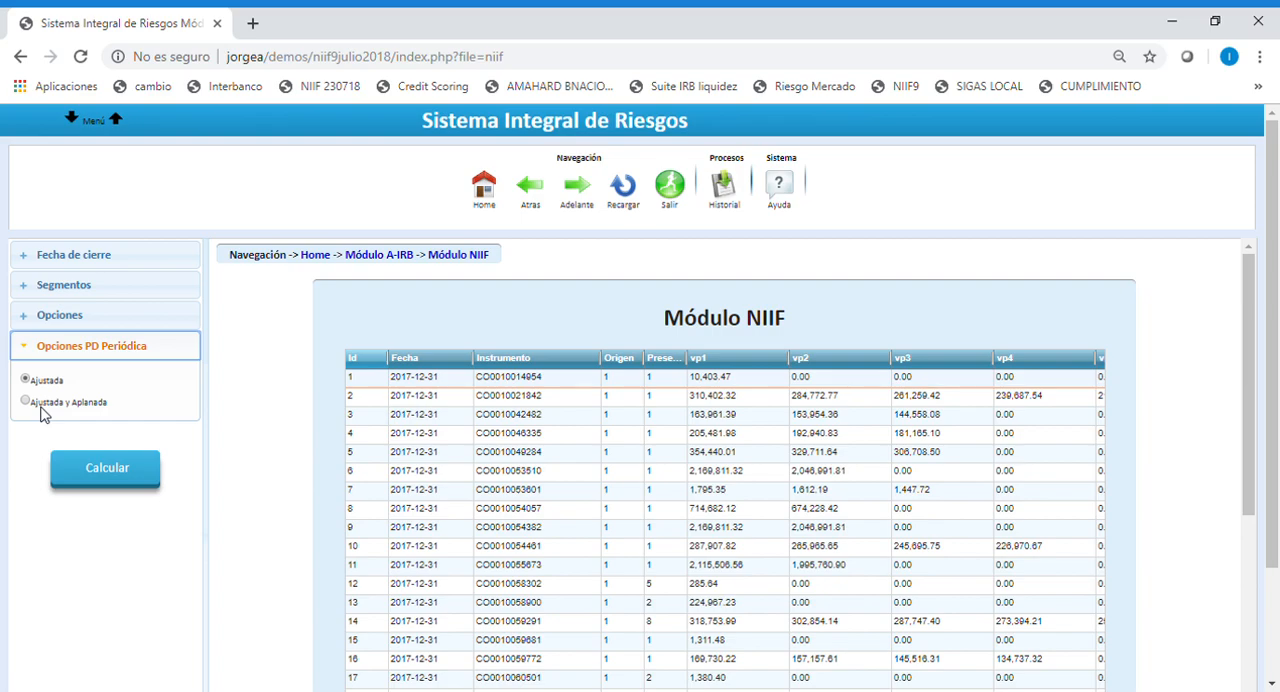
{"action": "left_click", "coordinate": [121, 474]}
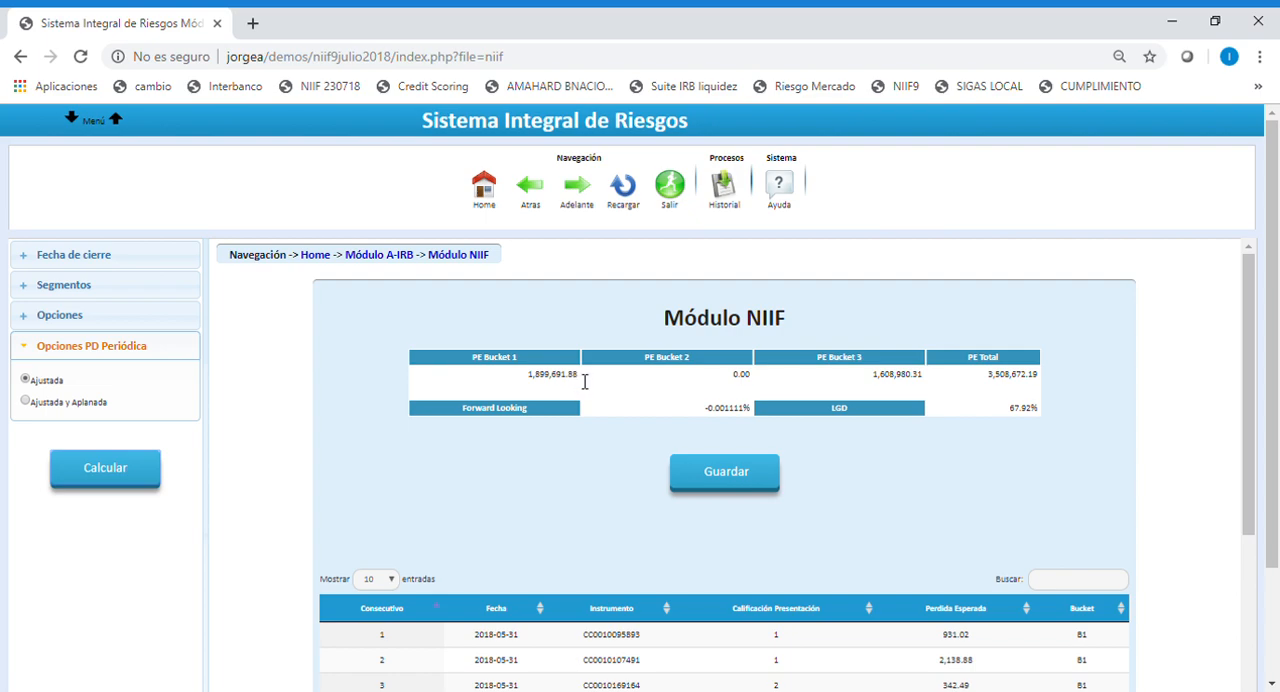
Examine the expected loss per bucket, the forward looking and LGD figures, and the list of instruments.
{"action": "left_click_drag", "start_coordinate": [585, 381], "coordinate": [487, 380]}
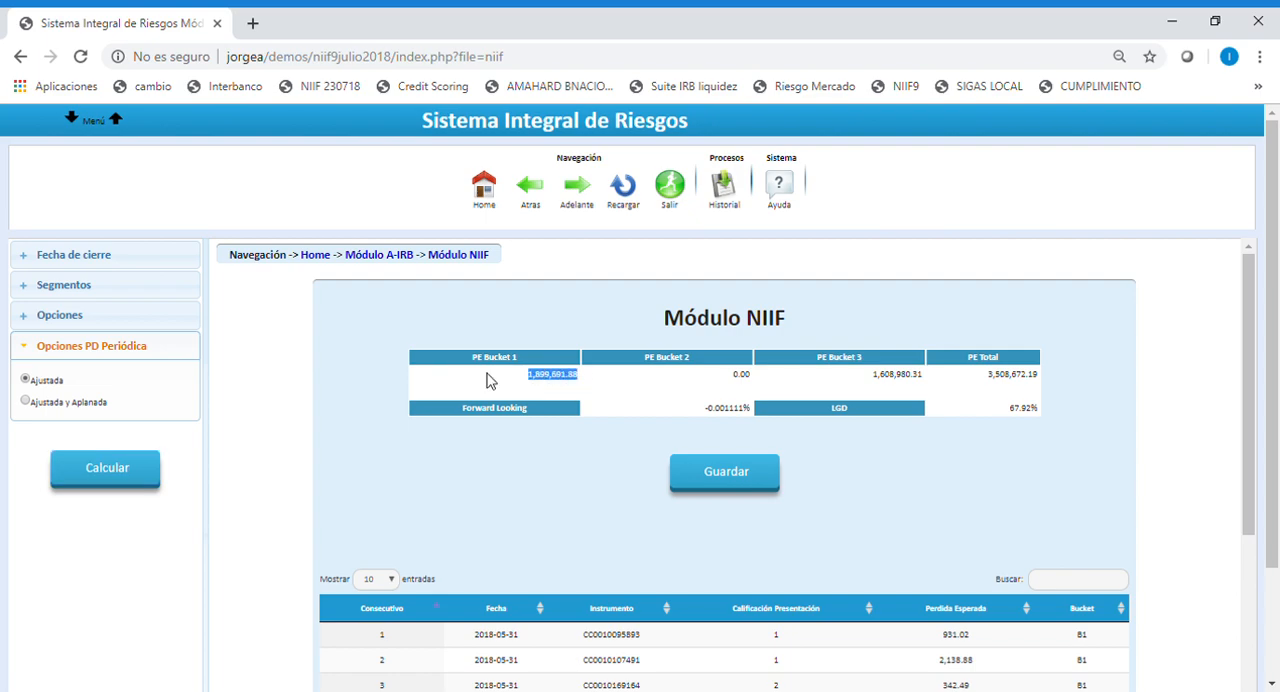
{"action": "left_click", "coordinate": [752, 379]}
{"action": "scroll", "coordinate": [655, 438], "scroll_direction": "down", "scroll_amount": 3}
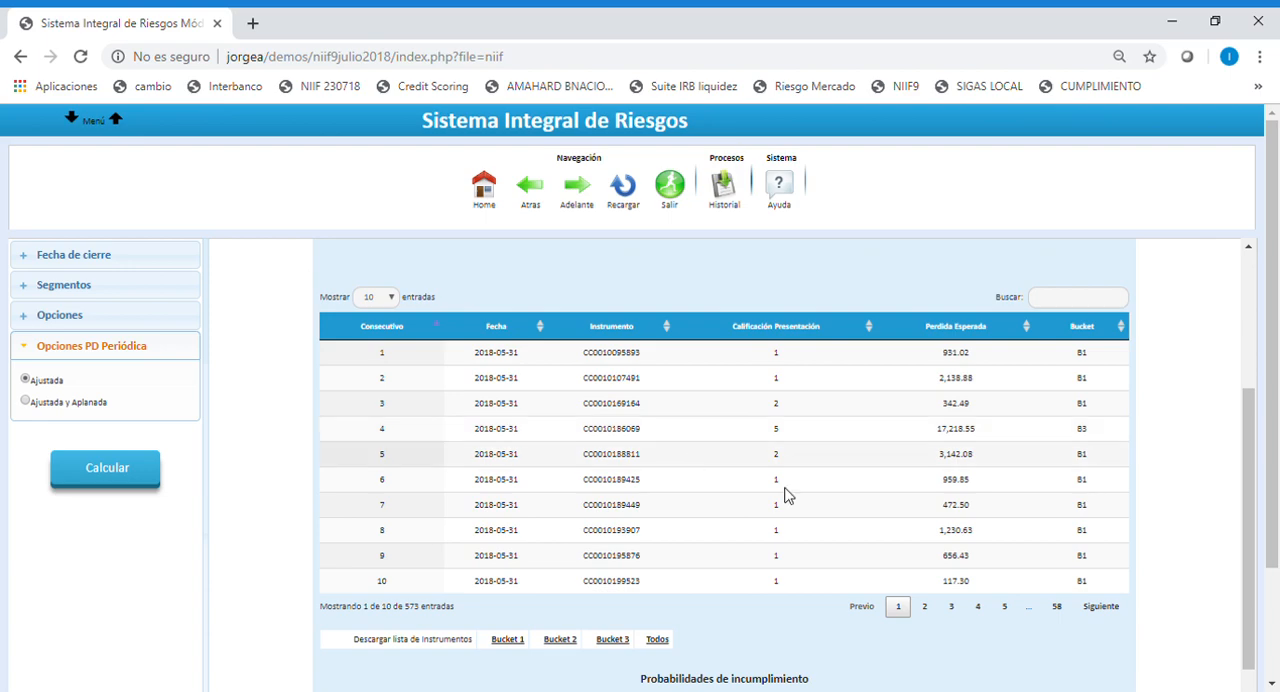
{"action": "scroll", "coordinate": [493, 450], "scroll_direction": "up", "scroll_amount": 2}
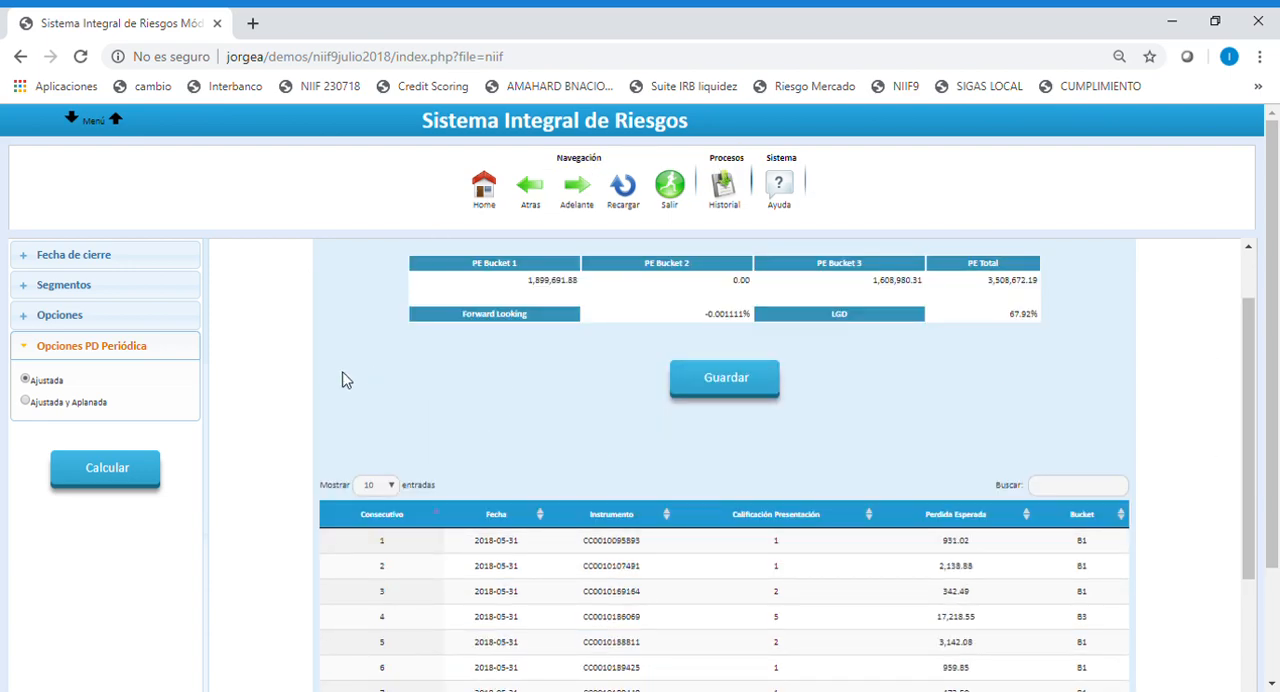
{"action": "scroll", "coordinate": [343, 378], "scroll_direction": "up", "scroll_amount": 1}
{"action": "scroll", "coordinate": [73, 426], "scroll_direction": "down", "scroll_amount": 3}
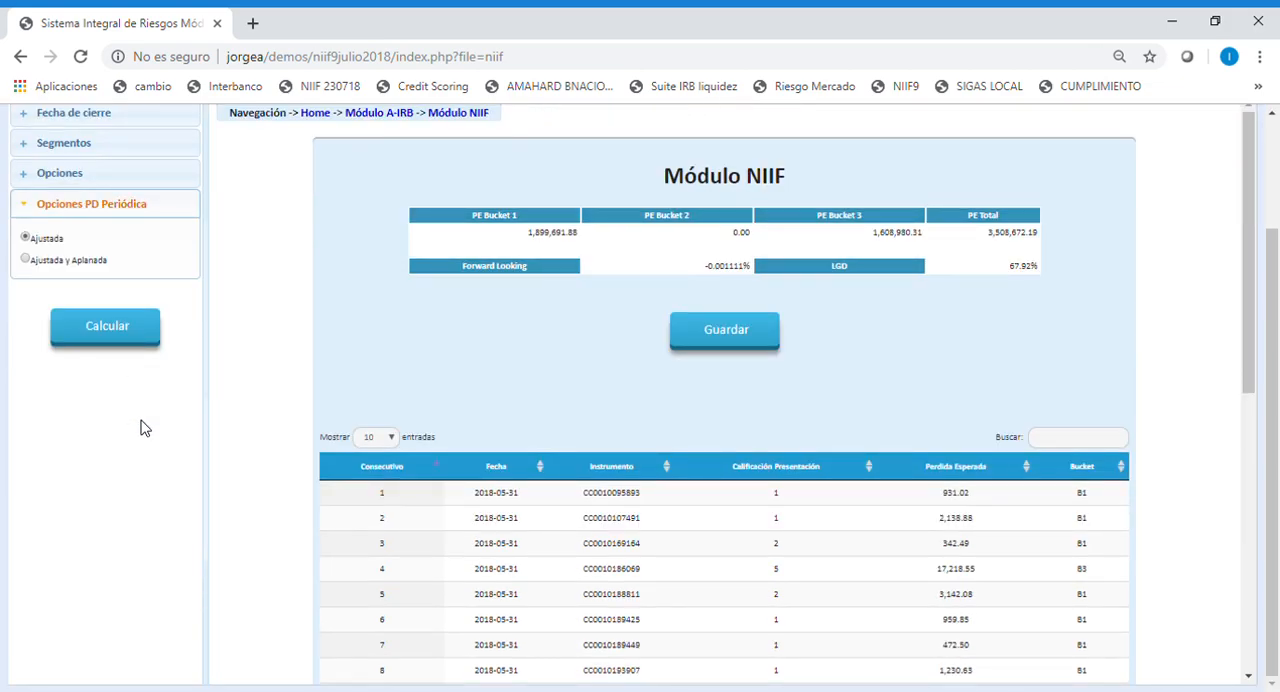
{"action": "scroll", "coordinate": [140, 429], "scroll_direction": "up", "scroll_amount": 2}
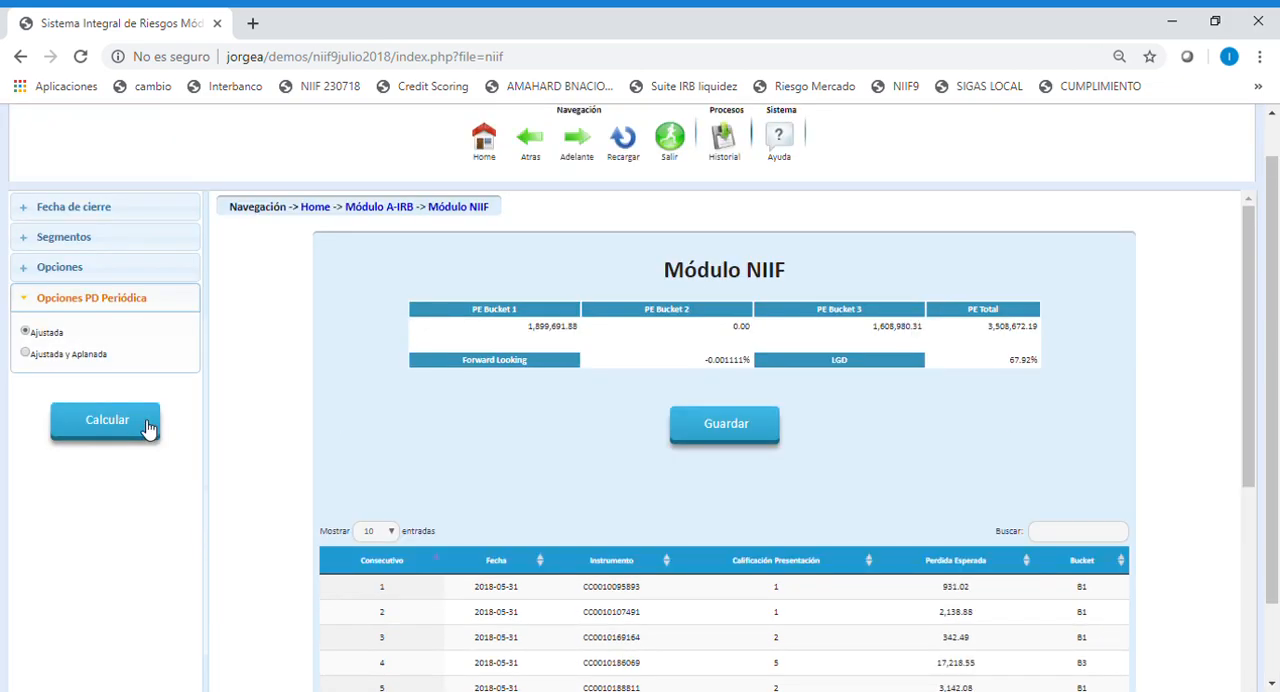
{"action": "scroll", "coordinate": [145, 428], "scroll_direction": "down", "scroll_amount": 1}
{"action": "scroll", "coordinate": [141, 428], "scroll_direction": "up", "scroll_amount": 1}
{"action": "scroll", "coordinate": [368, 337], "scroll_direction": "up", "scroll_amount": 1}
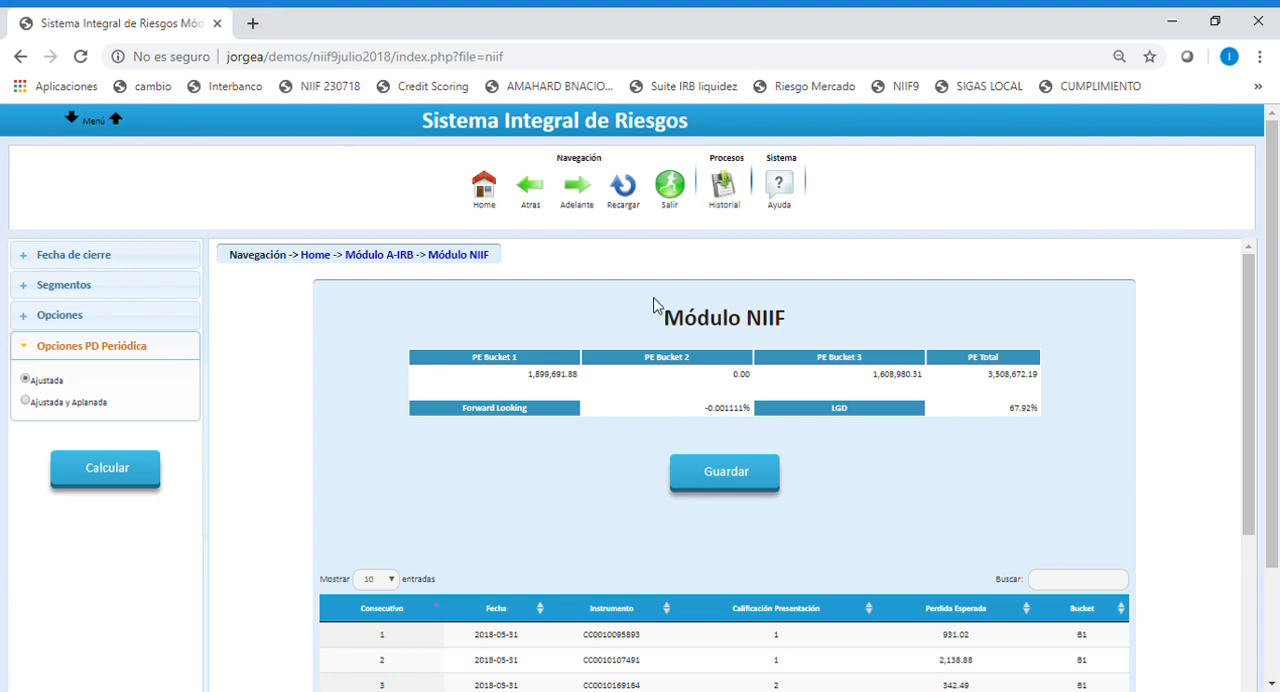
Switch to the administration session of the risk system and show the maintenance options for the NIIF module.
{"action": "left_click", "coordinate": [634, 205]}
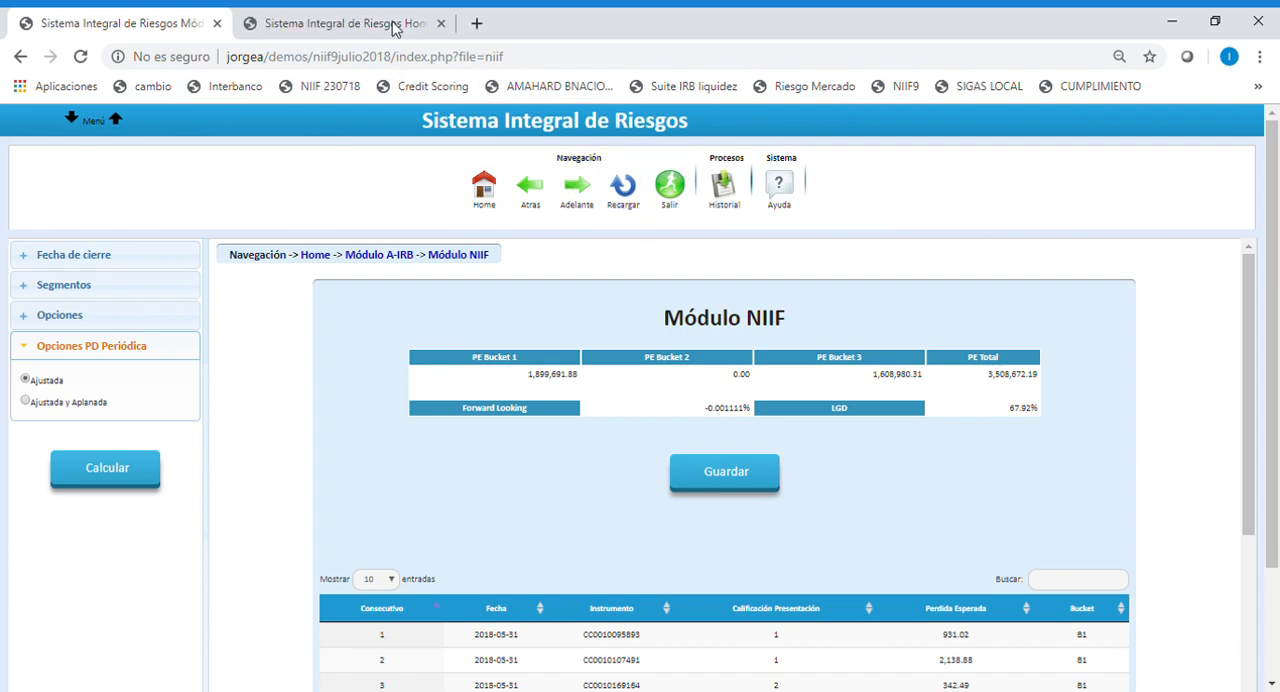
{"action": "left_click", "coordinate": [330, 24]}
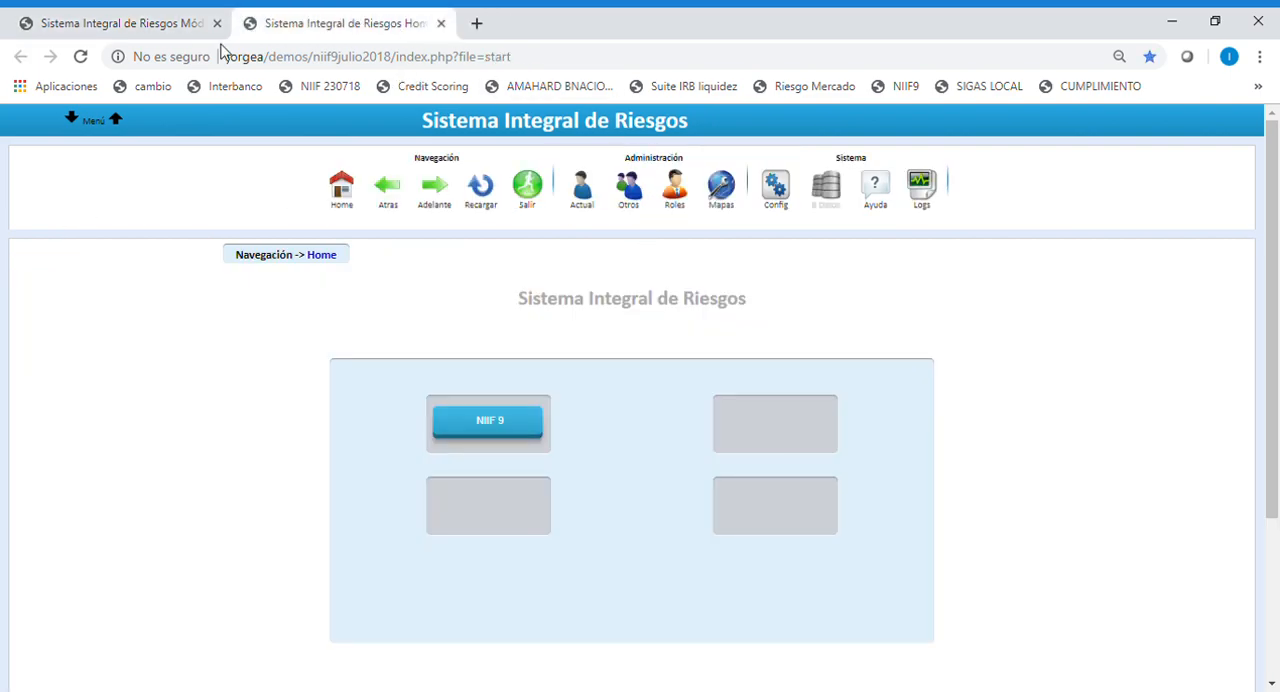
{"action": "left_click", "coordinate": [721, 196]}
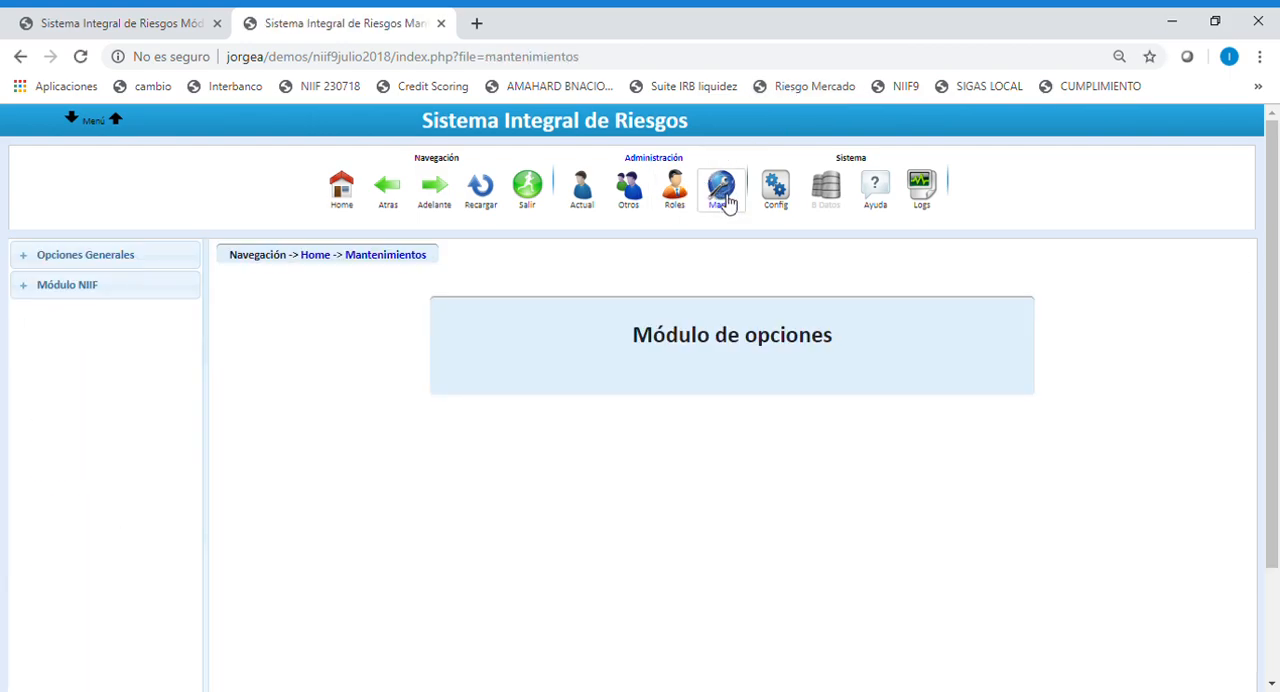
{"action": "left_click", "coordinate": [84, 288]}
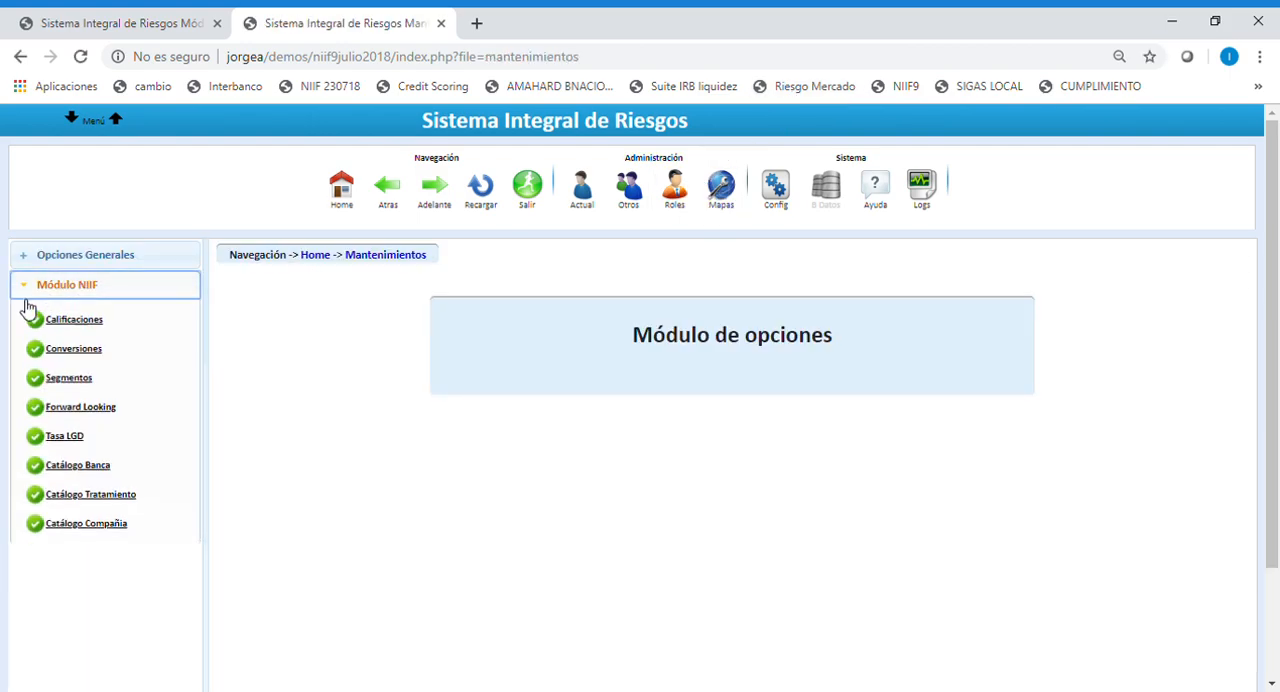
Open the Calificaciones maintenance page and examine the rating scale and its default assignments.
{"action": "left_click", "coordinate": [84, 327]}
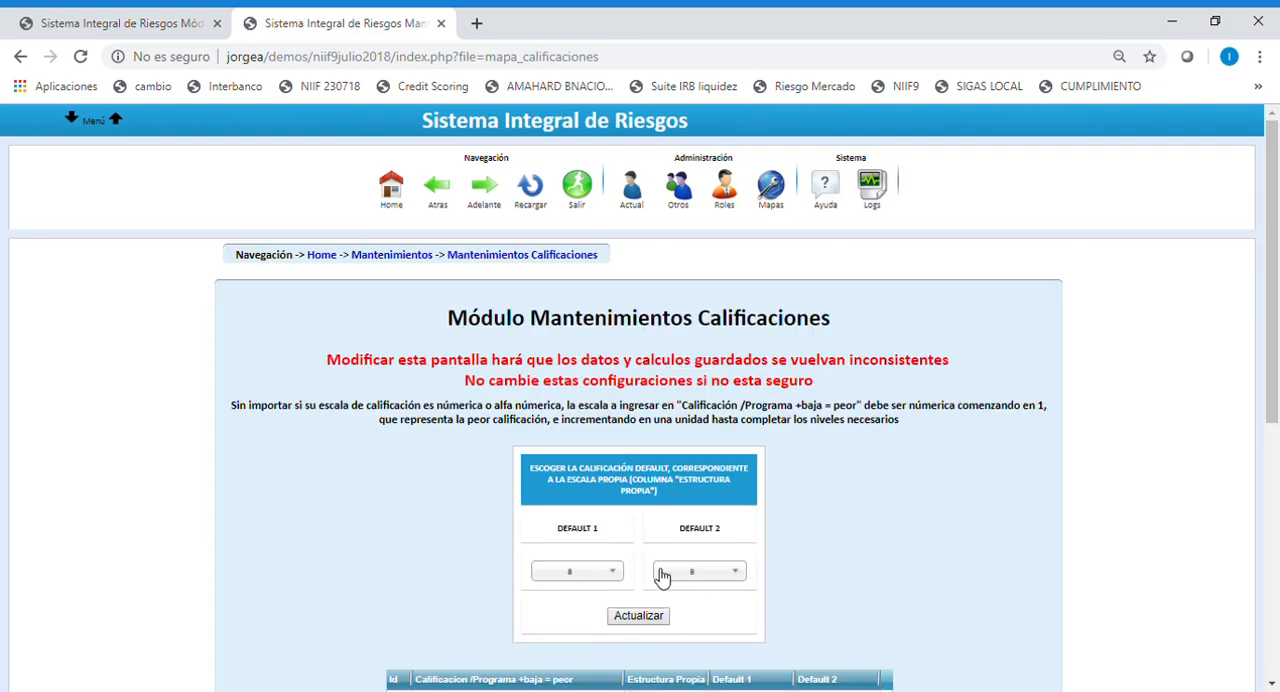
{"action": "scroll", "coordinate": [620, 546], "scroll_direction": "down", "scroll_amount": 2}
{"action": "scroll", "coordinate": [617, 548], "scroll_direction": "down", "scroll_amount": 1}
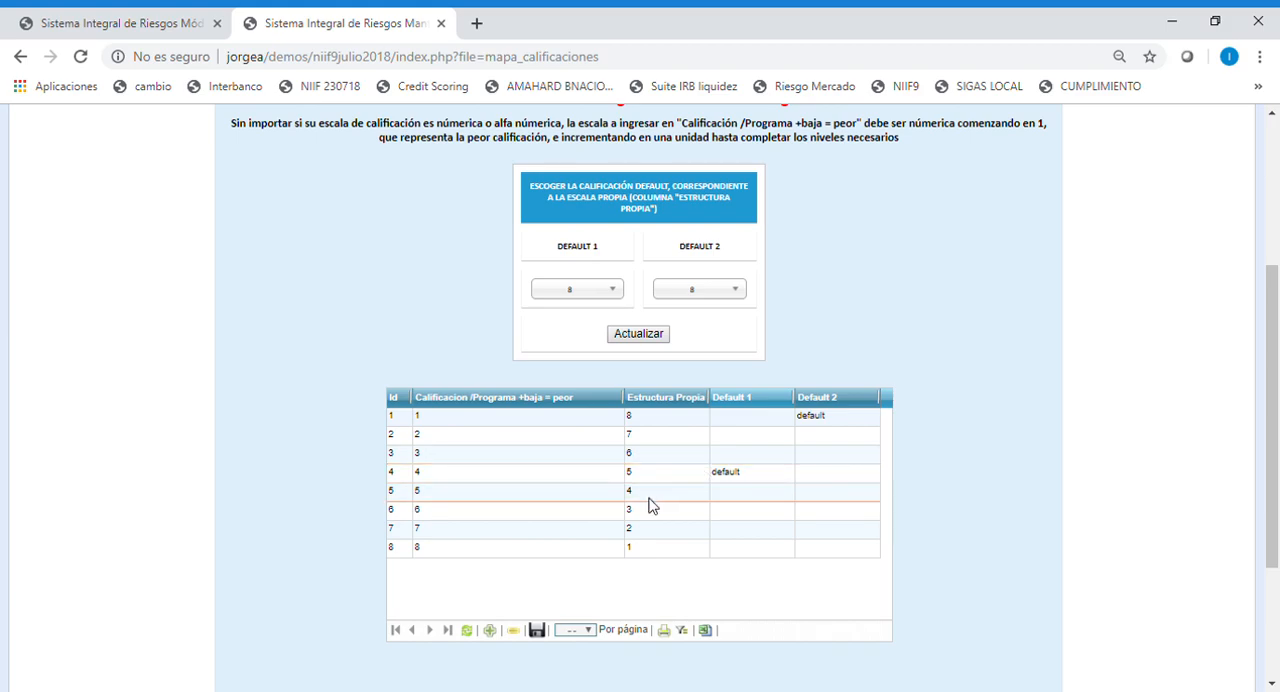
{"action": "scroll", "coordinate": [440, 420], "scroll_direction": "up", "scroll_amount": 3}
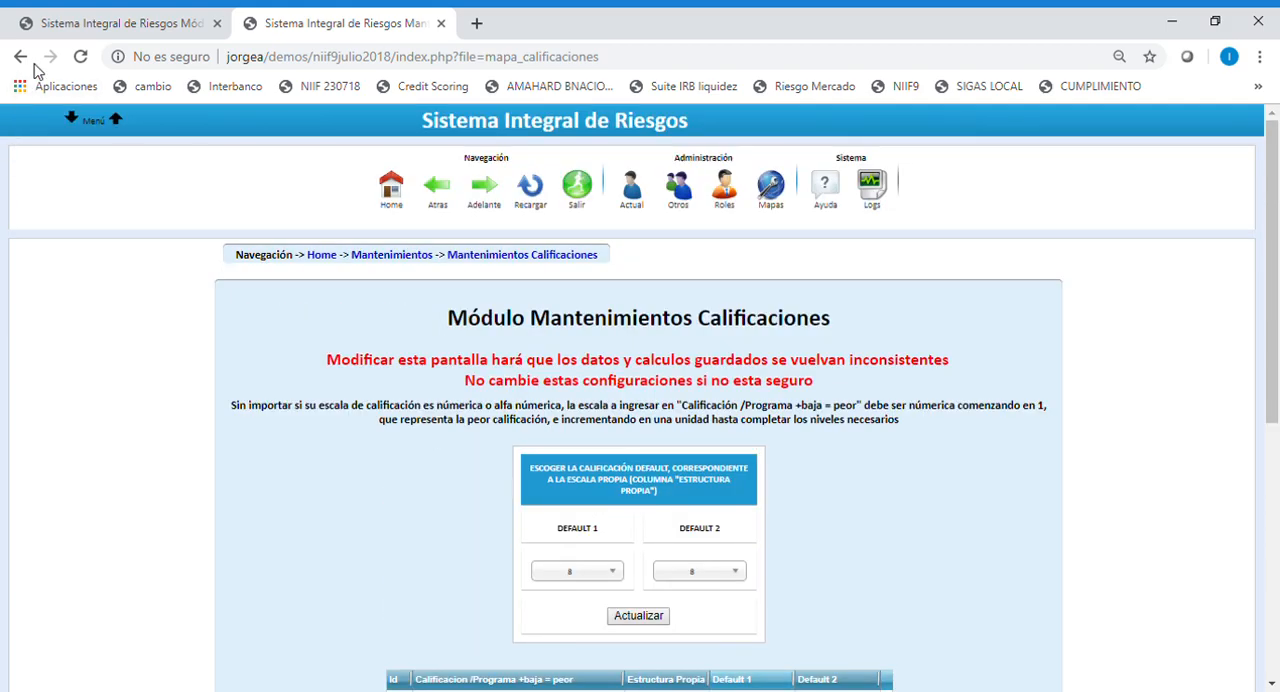
Return to the maintenance options and open the NIIF module's Segmentos page.
{"action": "left_click", "coordinate": [449, 199]}
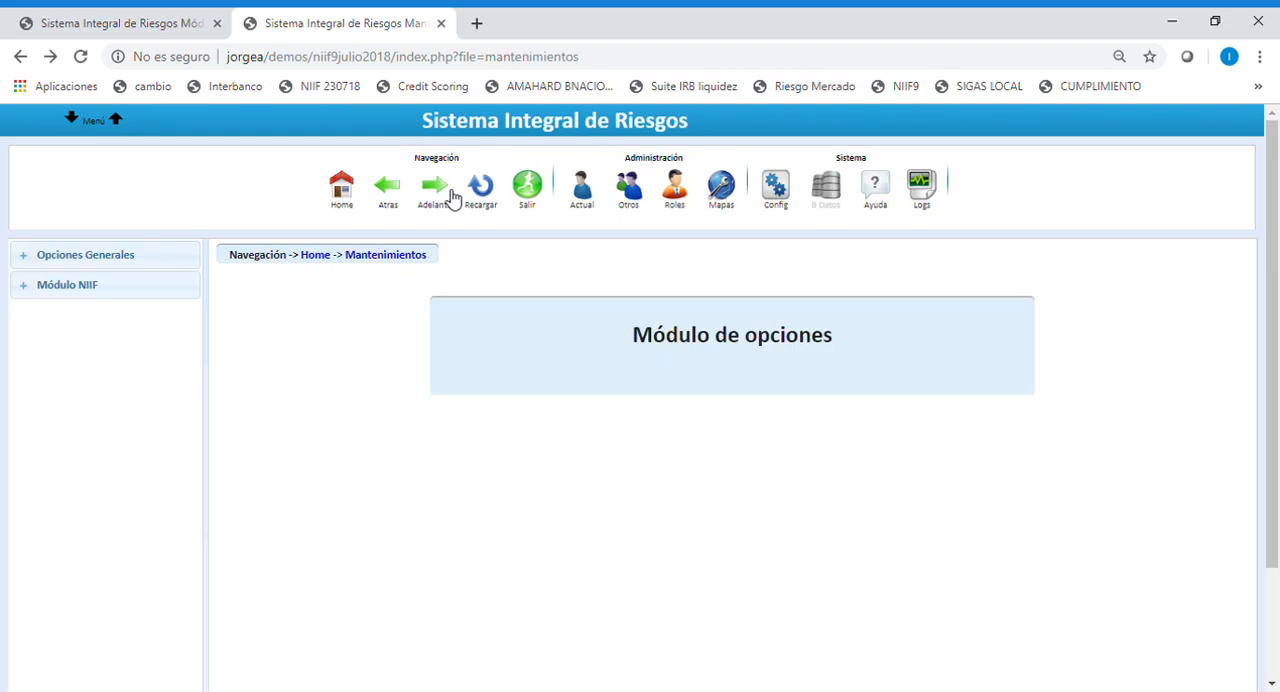
{"action": "left_click", "coordinate": [101, 298]}
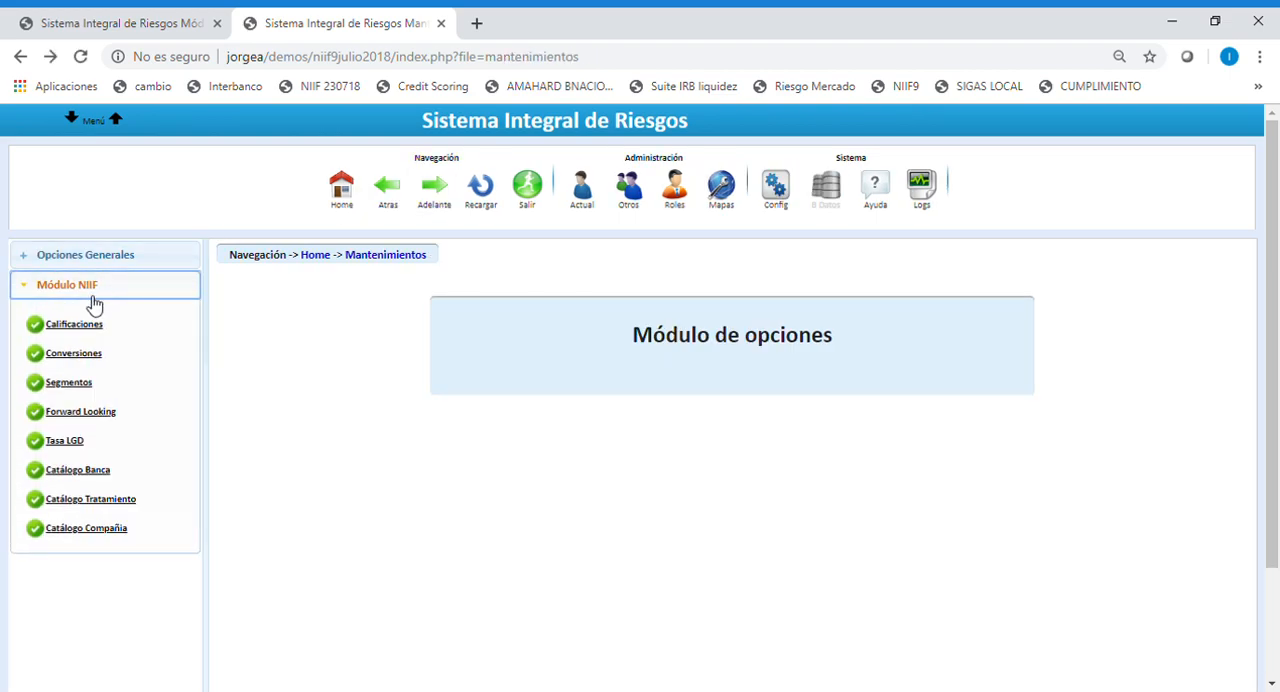
{"action": "left_click", "coordinate": [79, 390]}
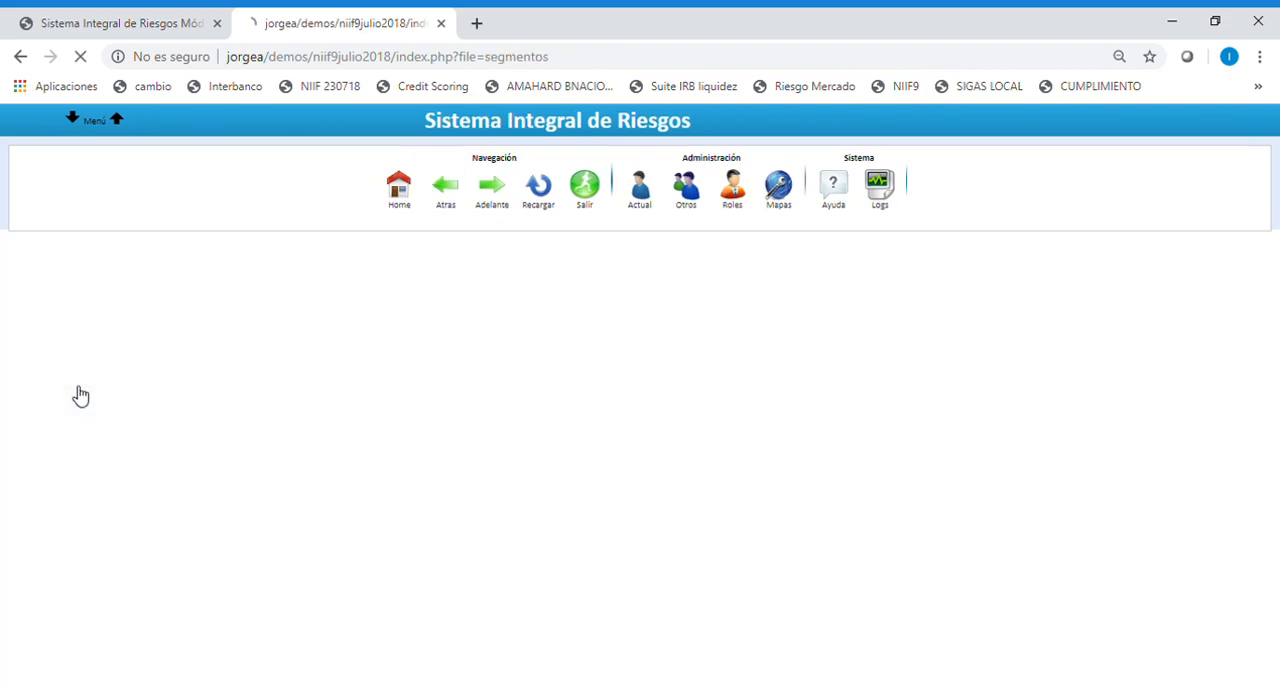
Examine the list of segments with their exposure types and default assignments.
{"action": "scroll", "coordinate": [724, 533], "scroll_direction": "down", "scroll_amount": 3}
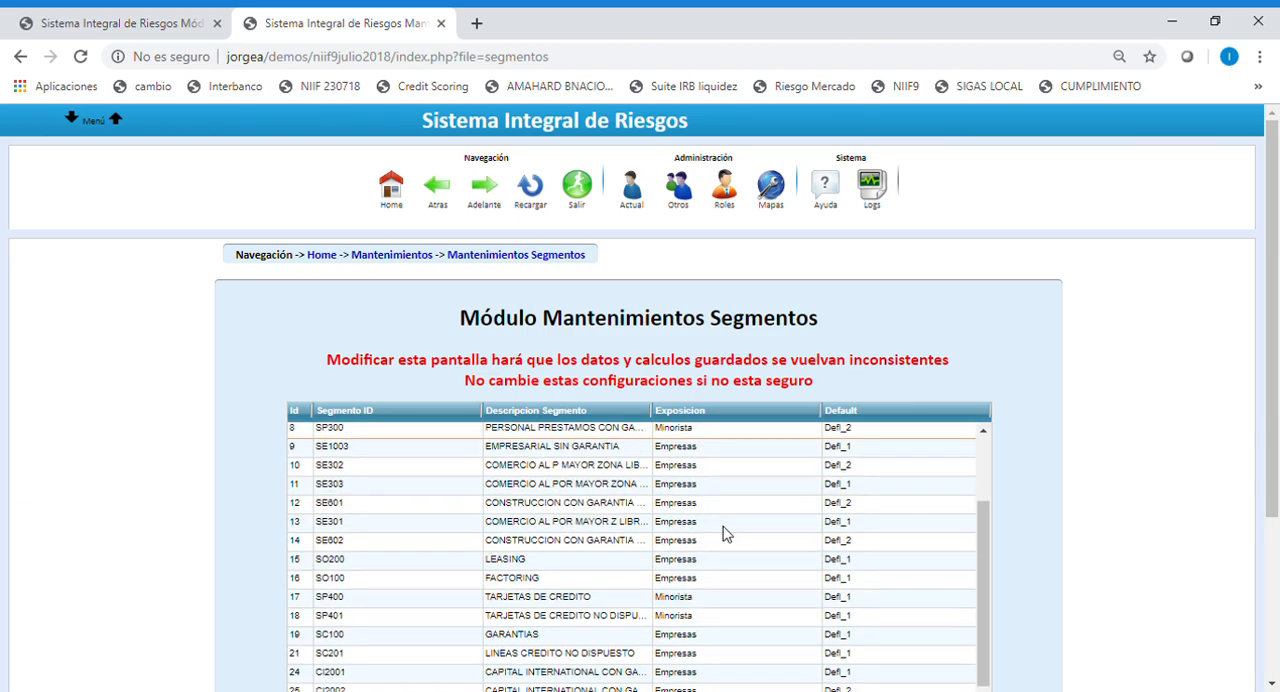
{"action": "scroll", "coordinate": [724, 535], "scroll_direction": "down", "scroll_amount": 2}
{"action": "scroll", "coordinate": [724, 550], "scroll_direction": "up", "scroll_amount": 4}
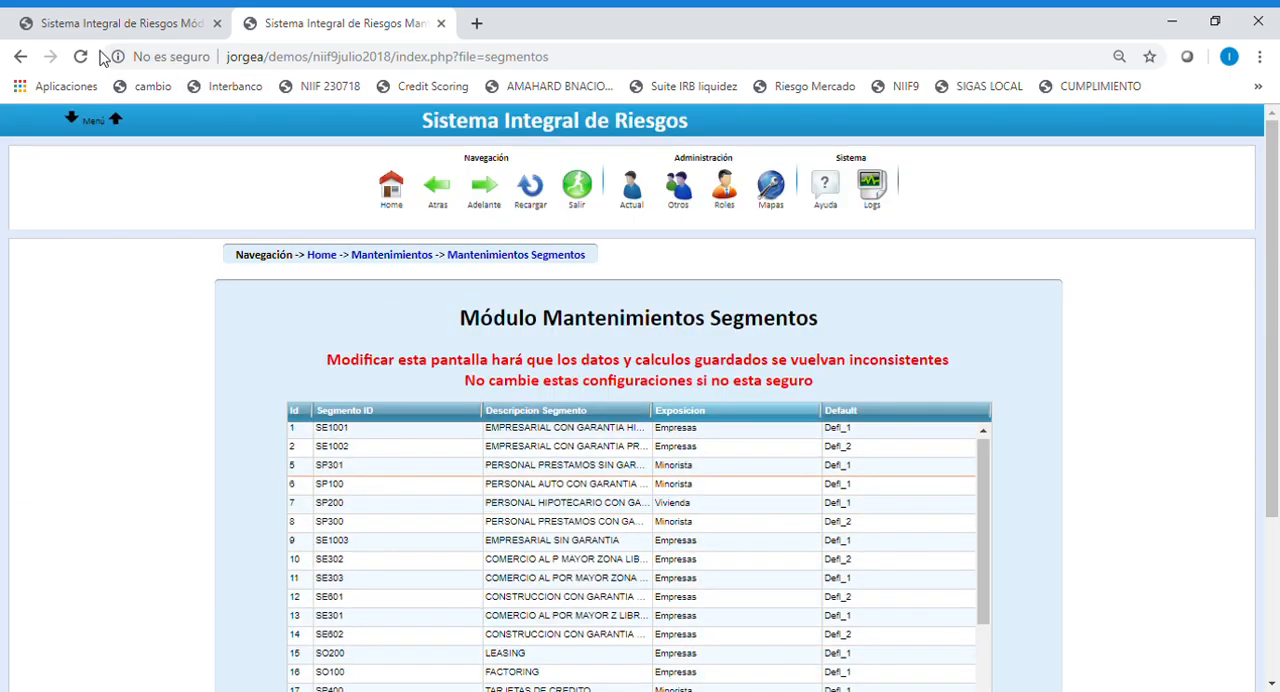
Open the Tasa LGD maintenance page, examine the rate per segment, and return to the NIIF module's maintenance options.
{"action": "left_click", "coordinate": [434, 187]}
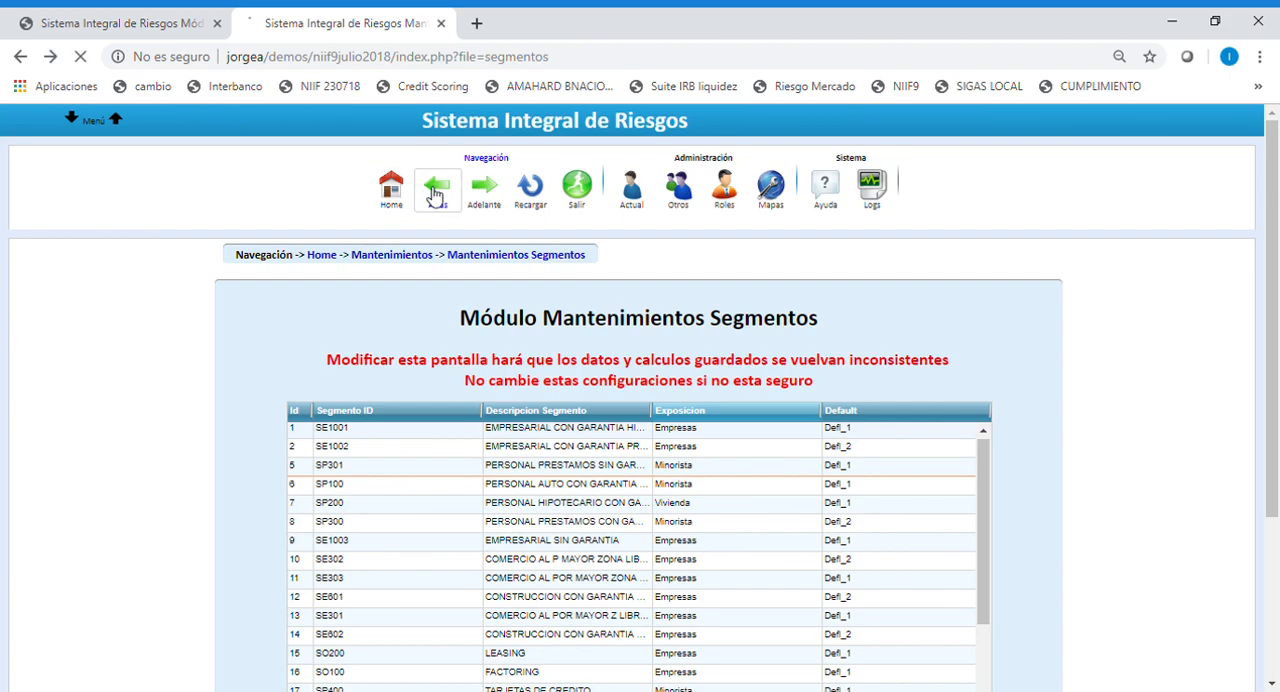
{"action": "left_click", "coordinate": [67, 290]}
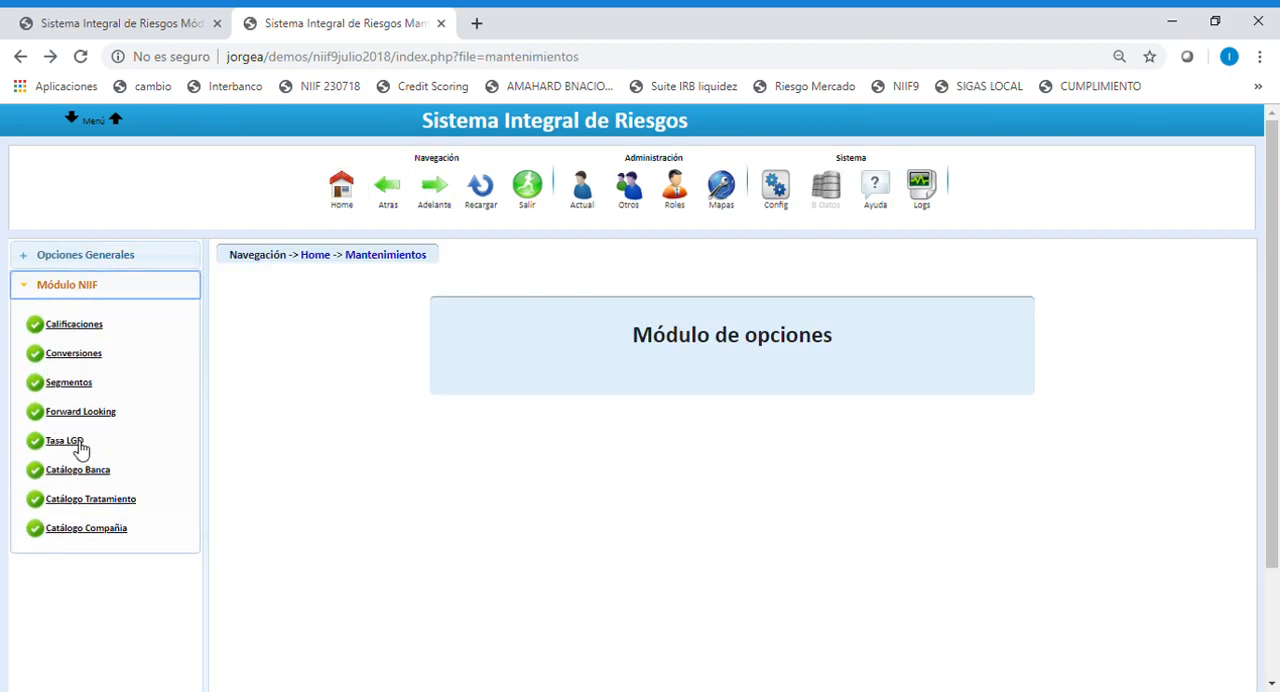
{"action": "left_click", "coordinate": [65, 442]}
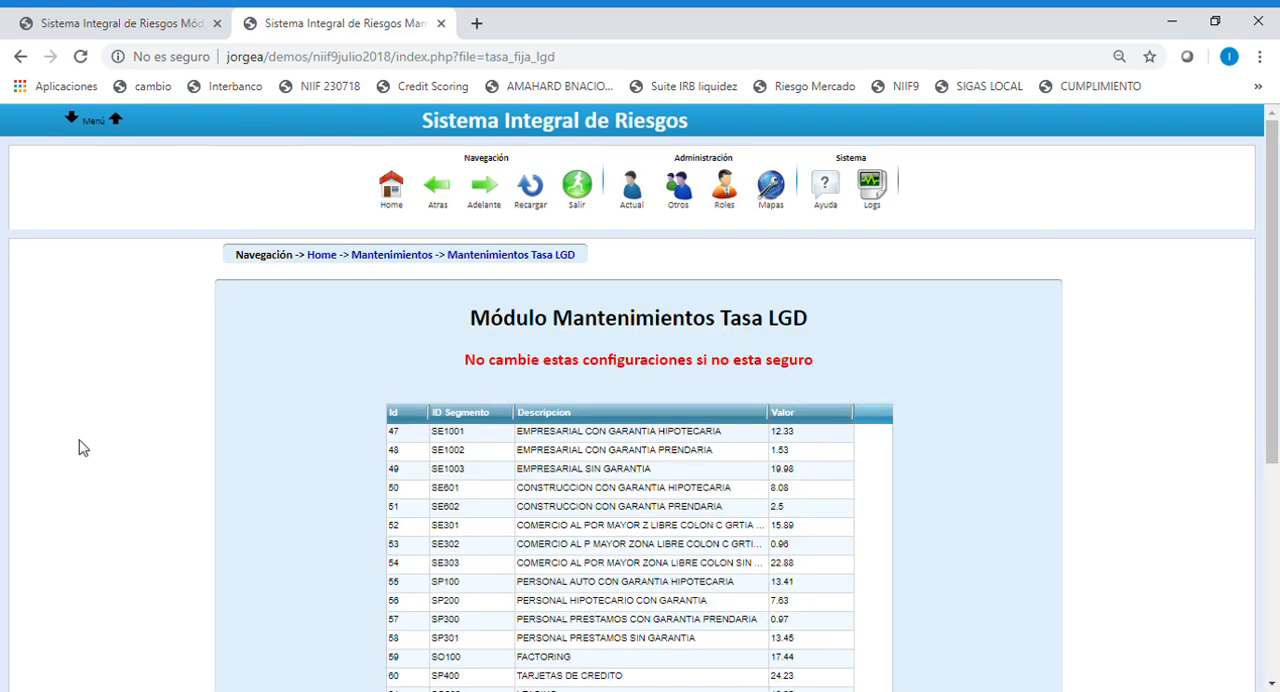
{"action": "scroll", "coordinate": [940, 478], "scroll_direction": "down", "scroll_amount": 1}
{"action": "scroll", "coordinate": [945, 477], "scroll_direction": "down", "scroll_amount": 1}
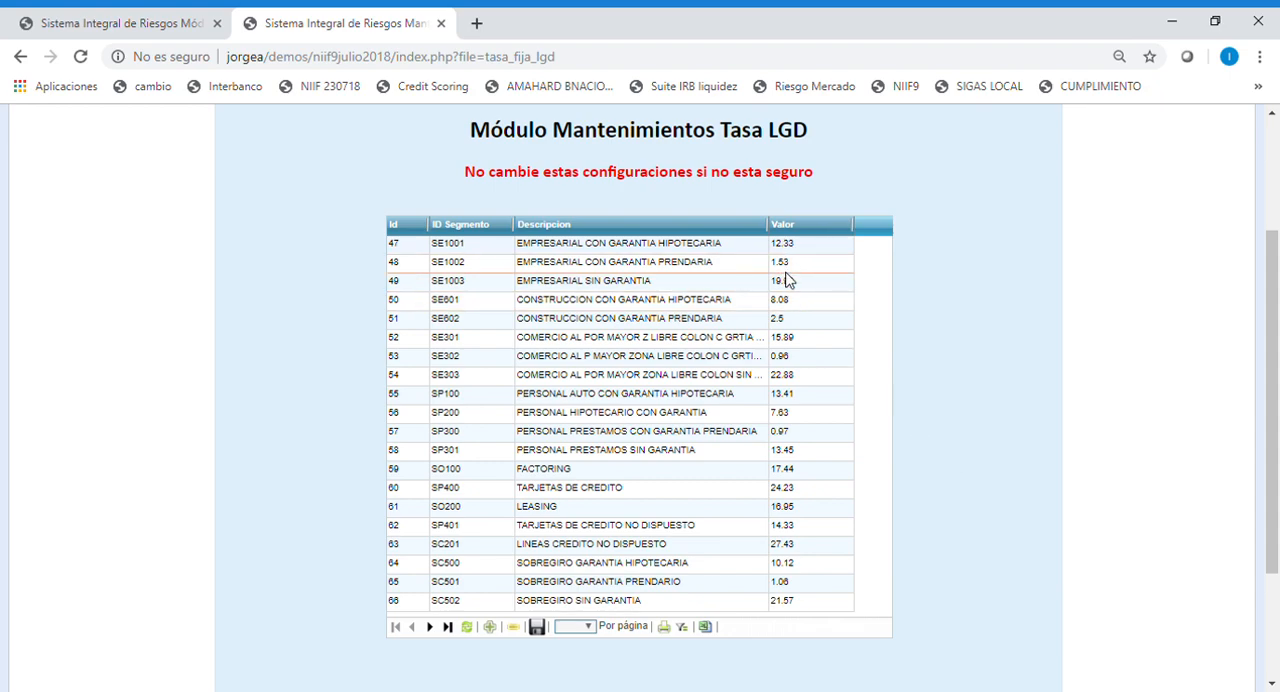
{"action": "scroll", "coordinate": [949, 463], "scroll_direction": "up", "scroll_amount": 2}
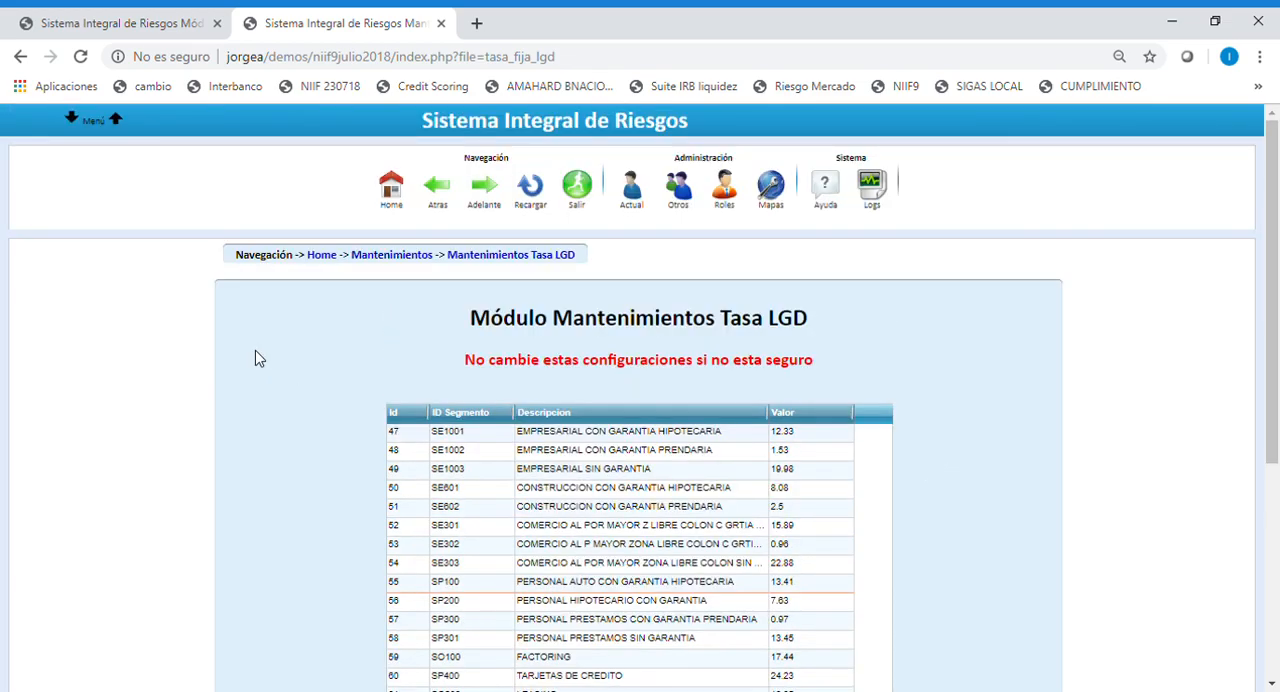
{"action": "left_click", "coordinate": [438, 186]}
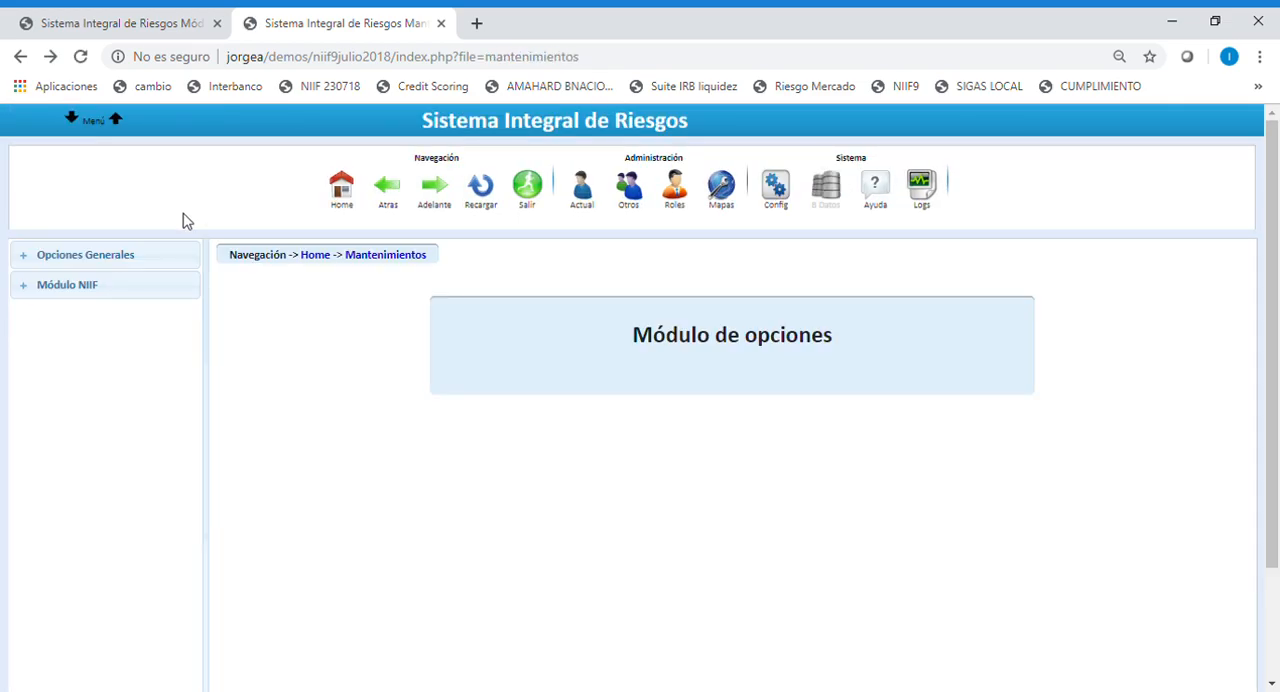
{"action": "left_click", "coordinate": [84, 287]}
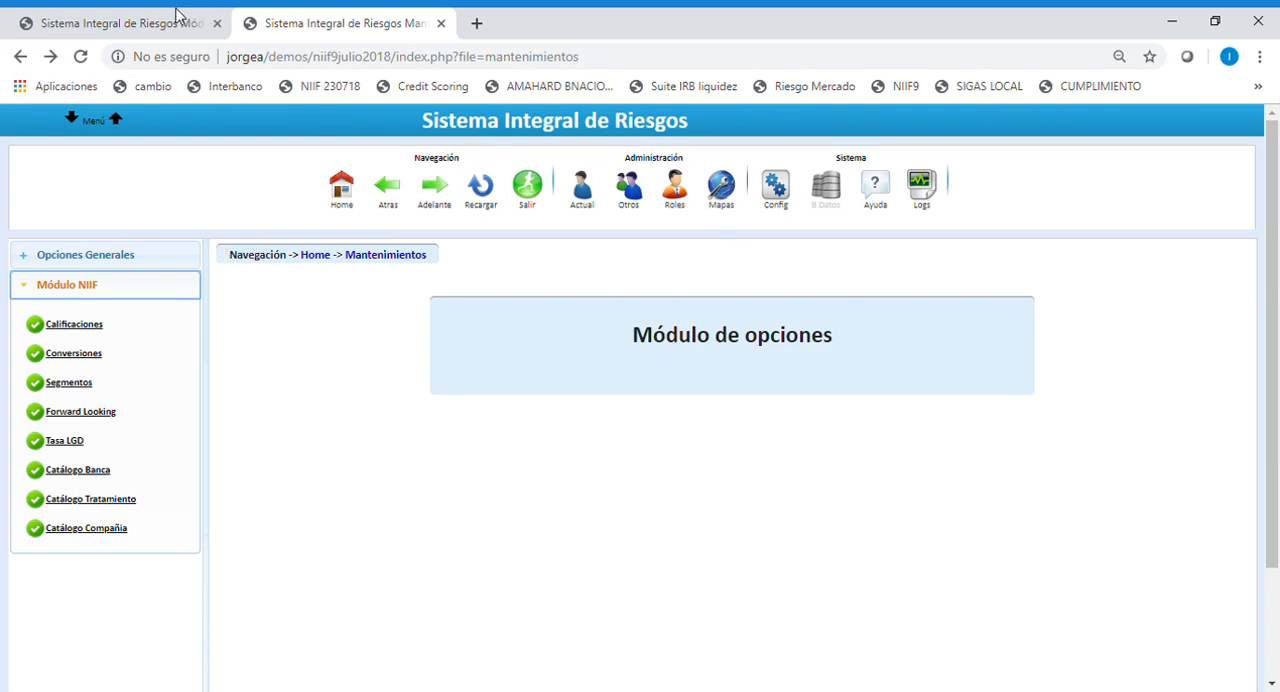
Switch back to the NIIF calculation session, open its history, and examine the saved Prob Incumplimiento results.
{"action": "left_click", "coordinate": [147, 30]}
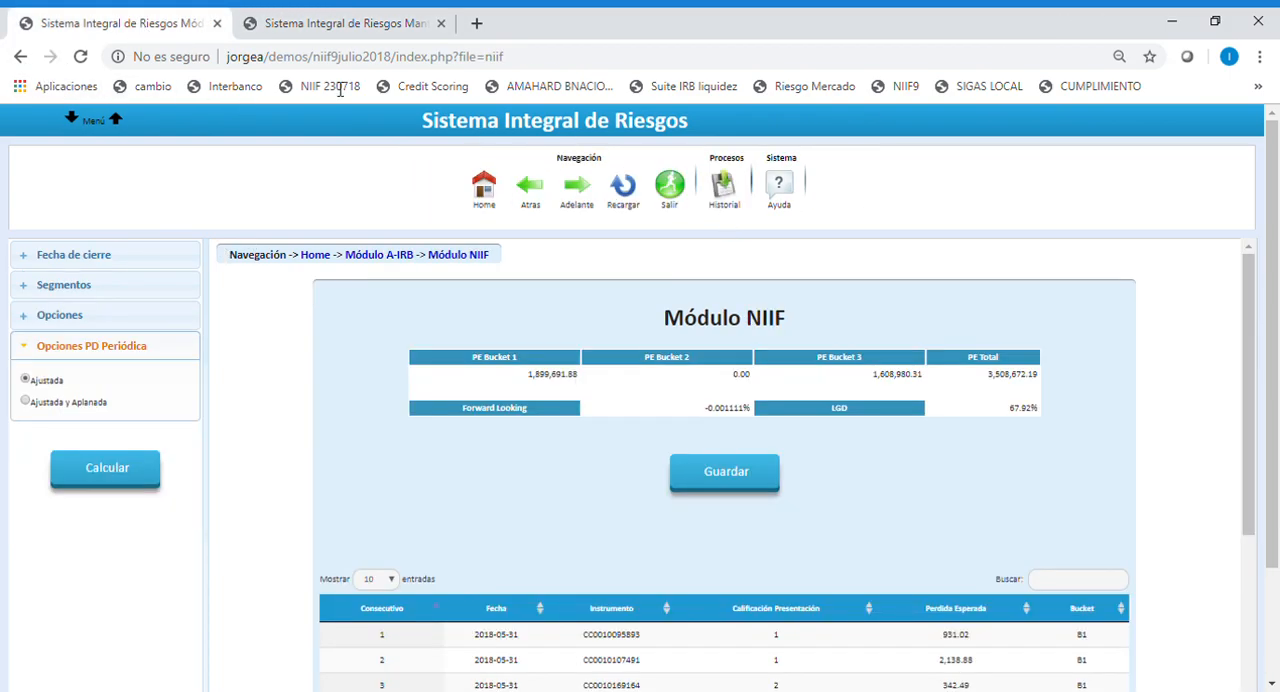
{"action": "left_click", "coordinate": [725, 192]}
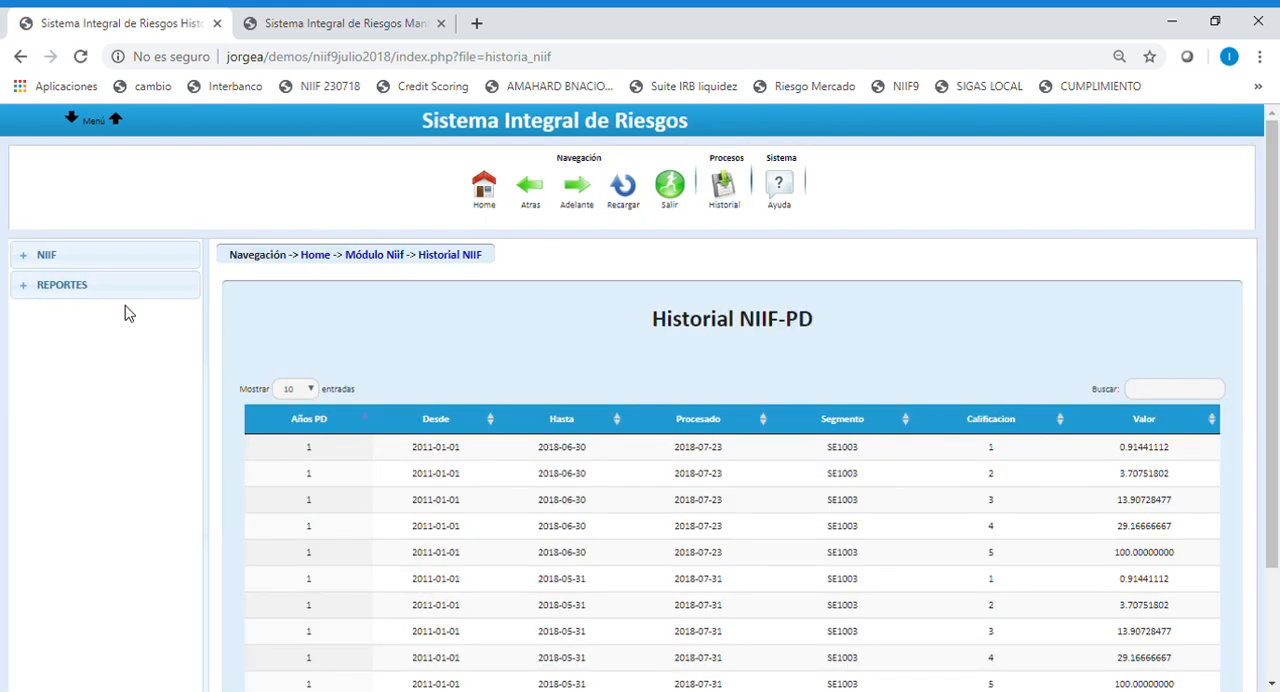
{"action": "left_click", "coordinate": [100, 257]}
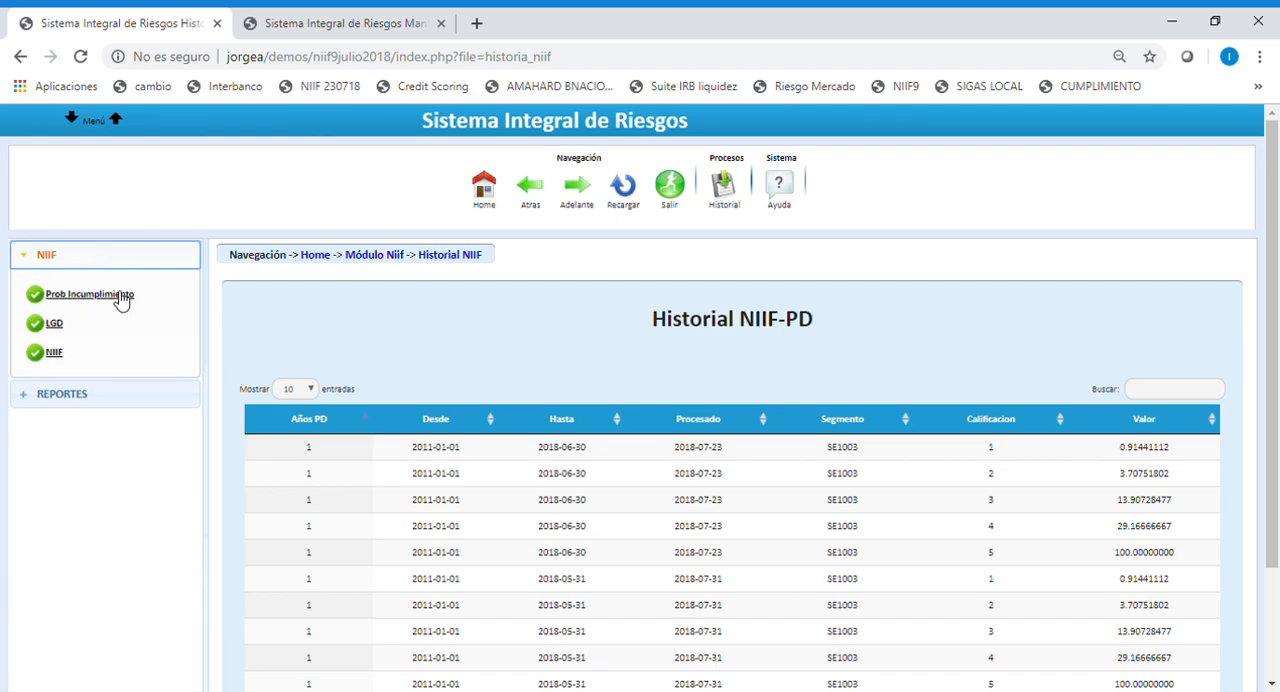
{"action": "left_click", "coordinate": [120, 297]}
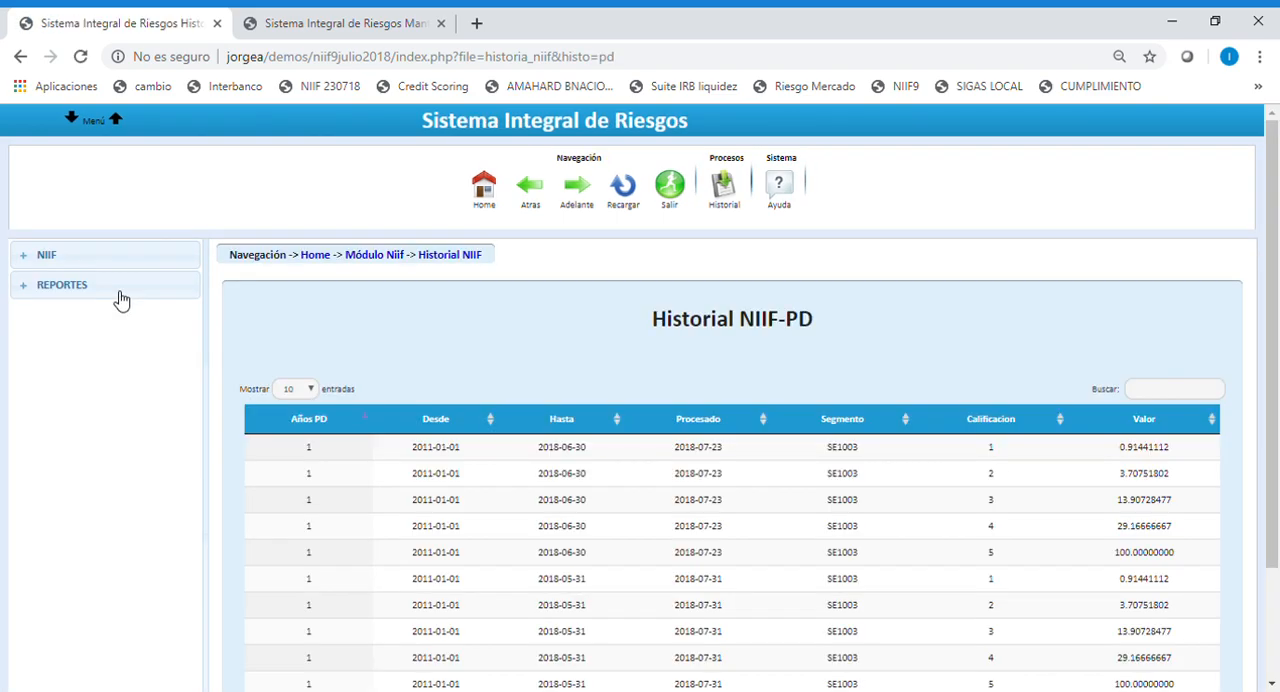
{"action": "scroll", "coordinate": [420, 460], "scroll_direction": "down", "scroll_amount": 1}
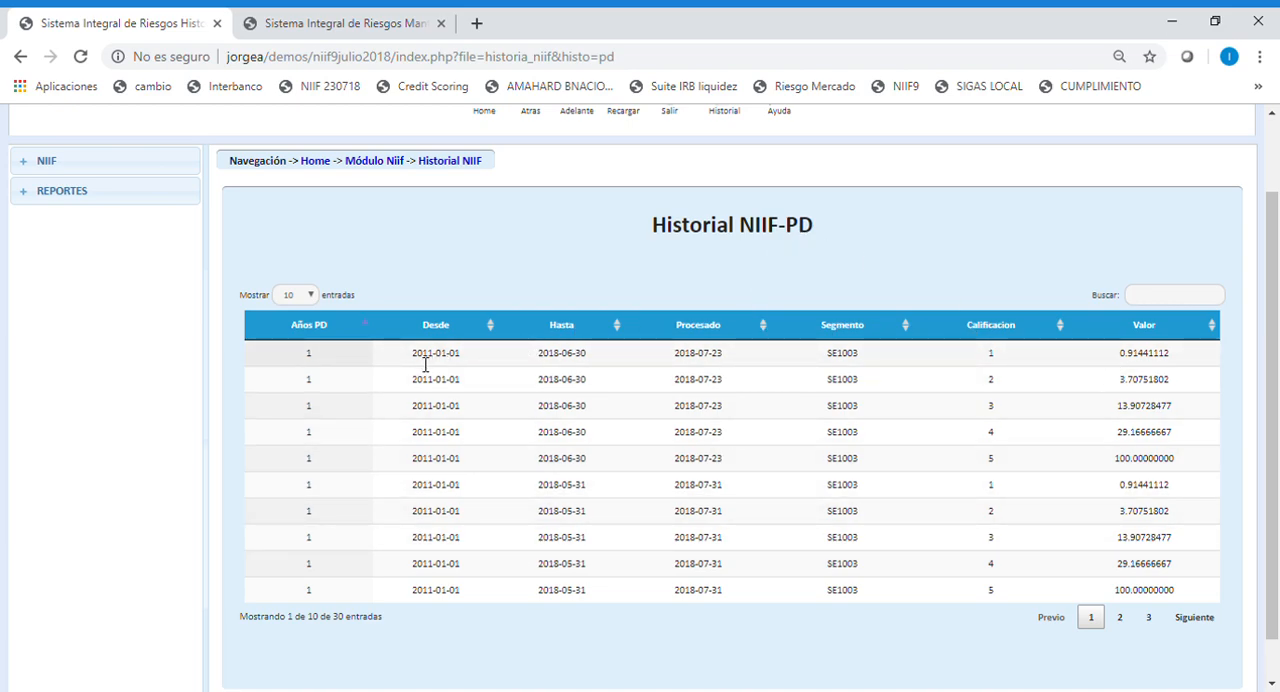
{"action": "left_click_drag", "start_coordinate": [1275, 487], "coordinate": [1278, 462]}
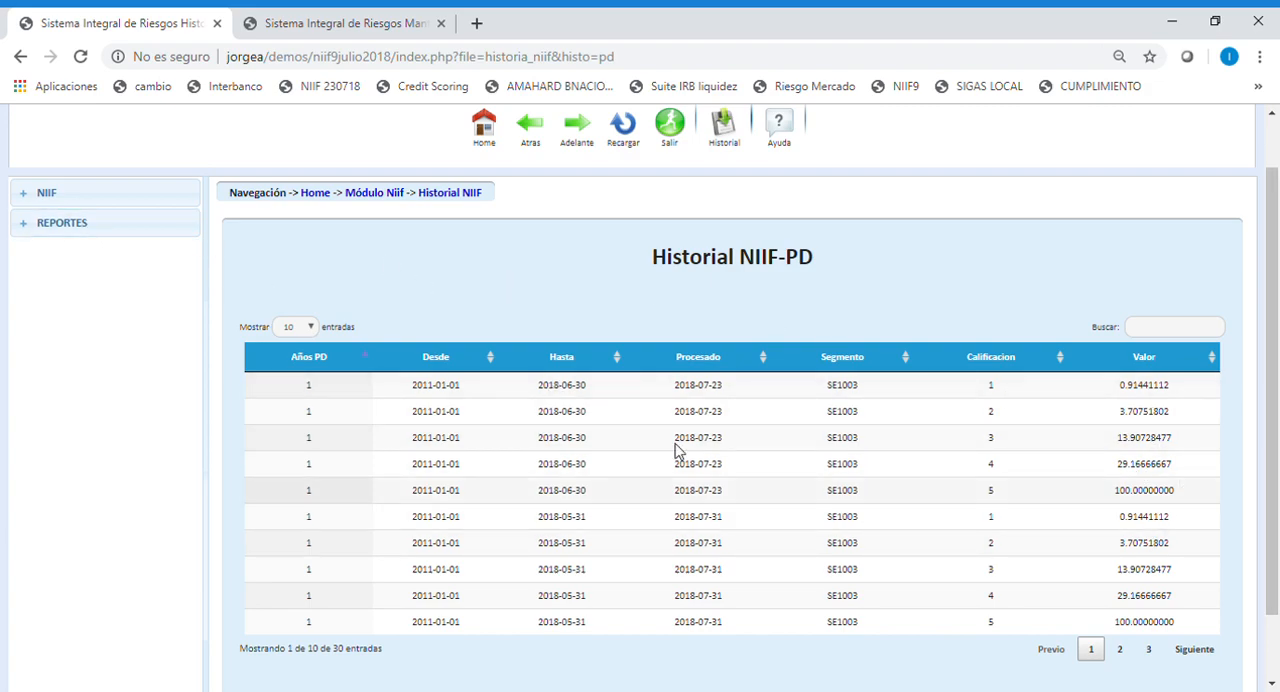
View the saved LGD history, and browse the NIIF expected loss history through to page 4.
{"action": "left_click", "coordinate": [85, 196]}
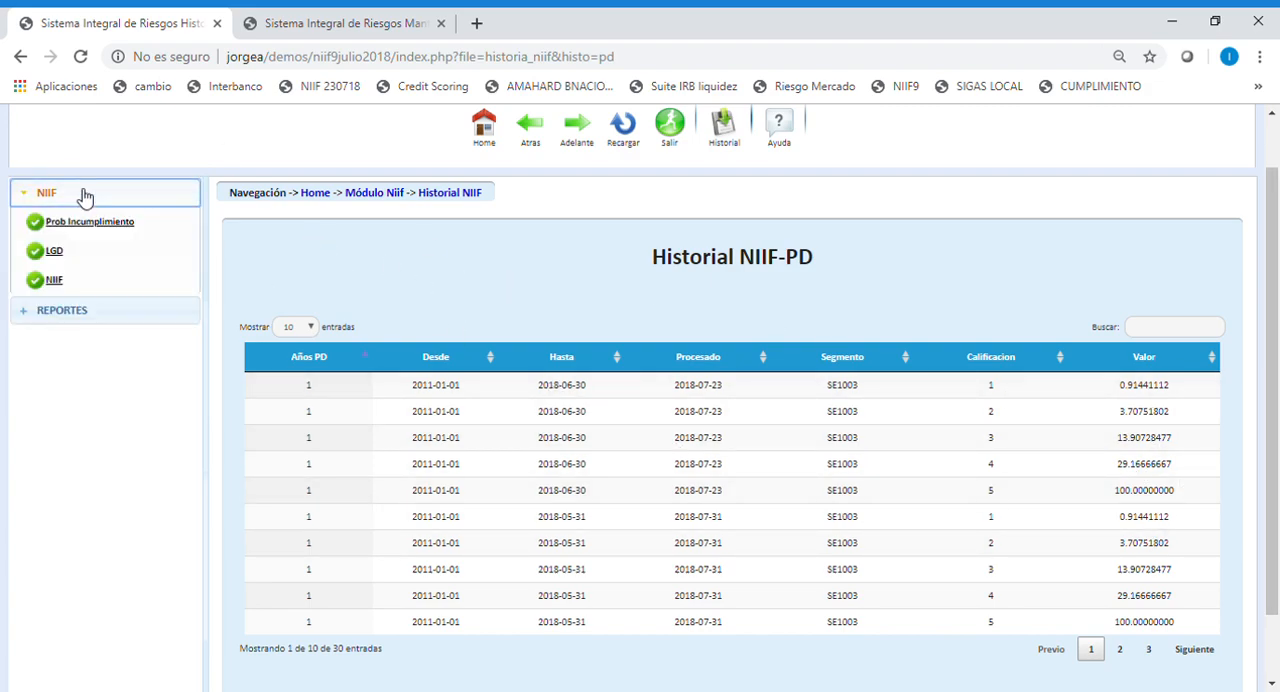
{"action": "left_click", "coordinate": [52, 253]}
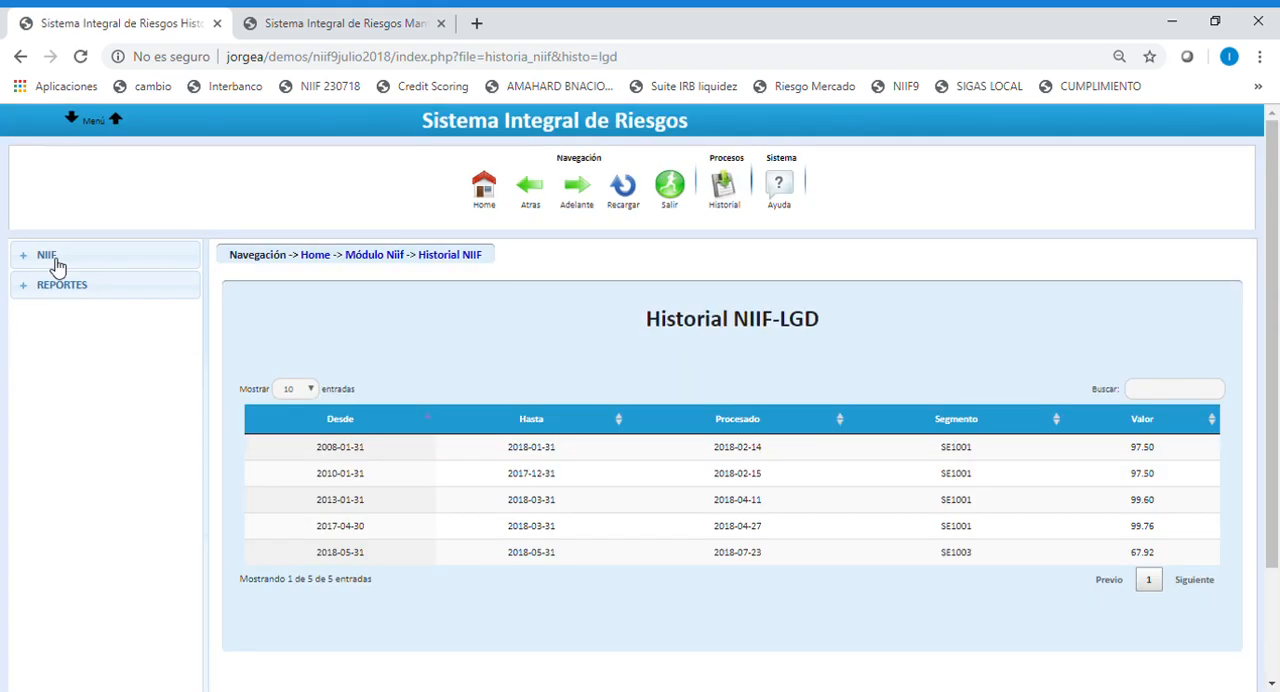
{"action": "left_click", "coordinate": [23, 262]}
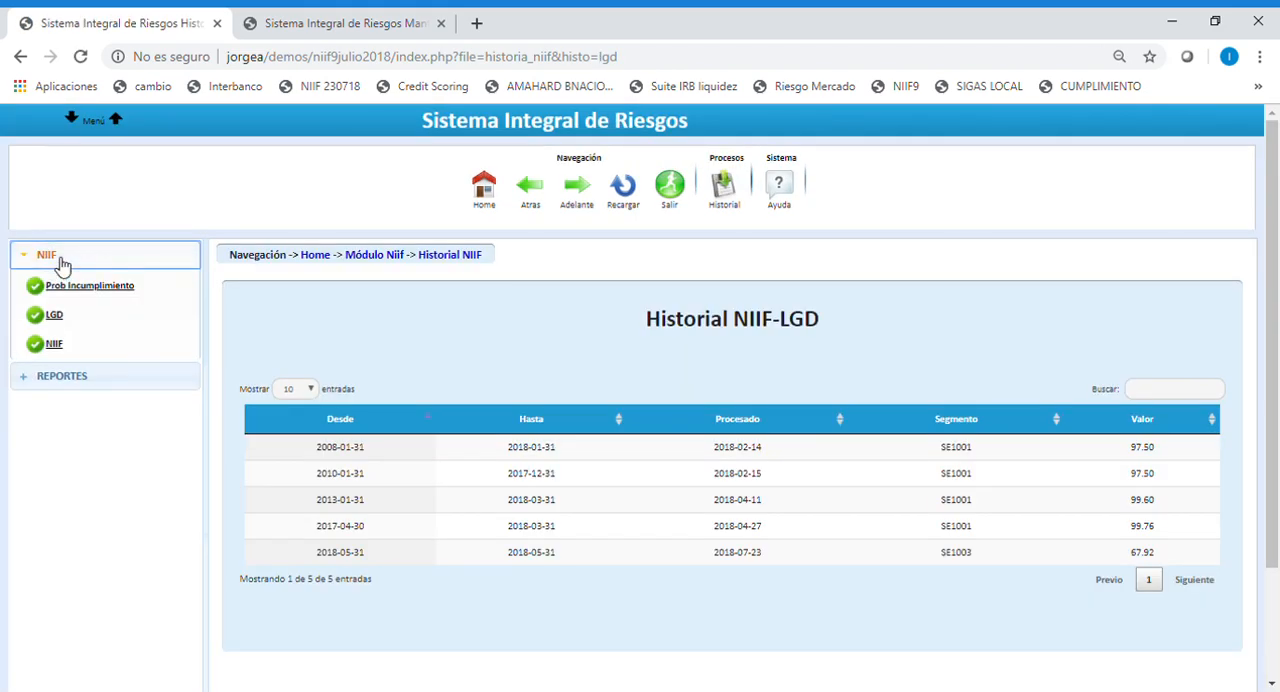
{"action": "left_click", "coordinate": [57, 355]}
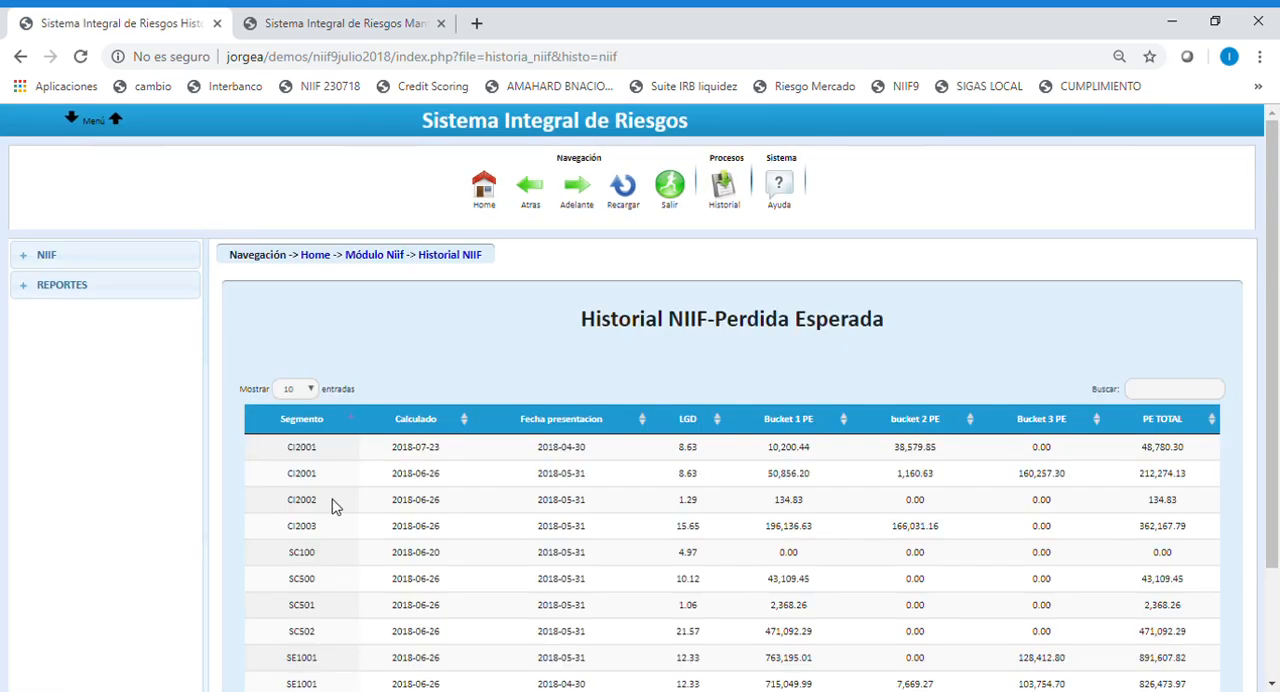
{"action": "scroll", "coordinate": [550, 475], "scroll_direction": "down", "scroll_amount": 3}
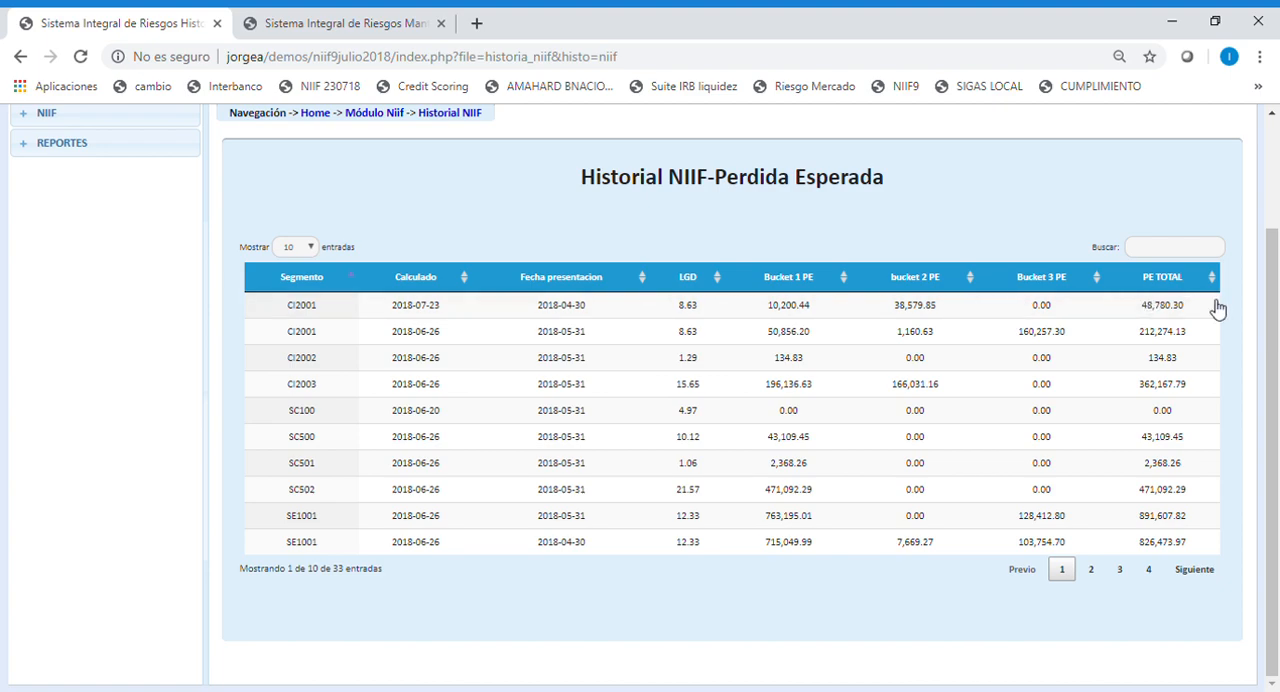
{"action": "left_click", "coordinate": [1091, 572]}
{"action": "left_click", "coordinate": [1120, 572]}
{"action": "left_click", "coordinate": [1148, 574]}
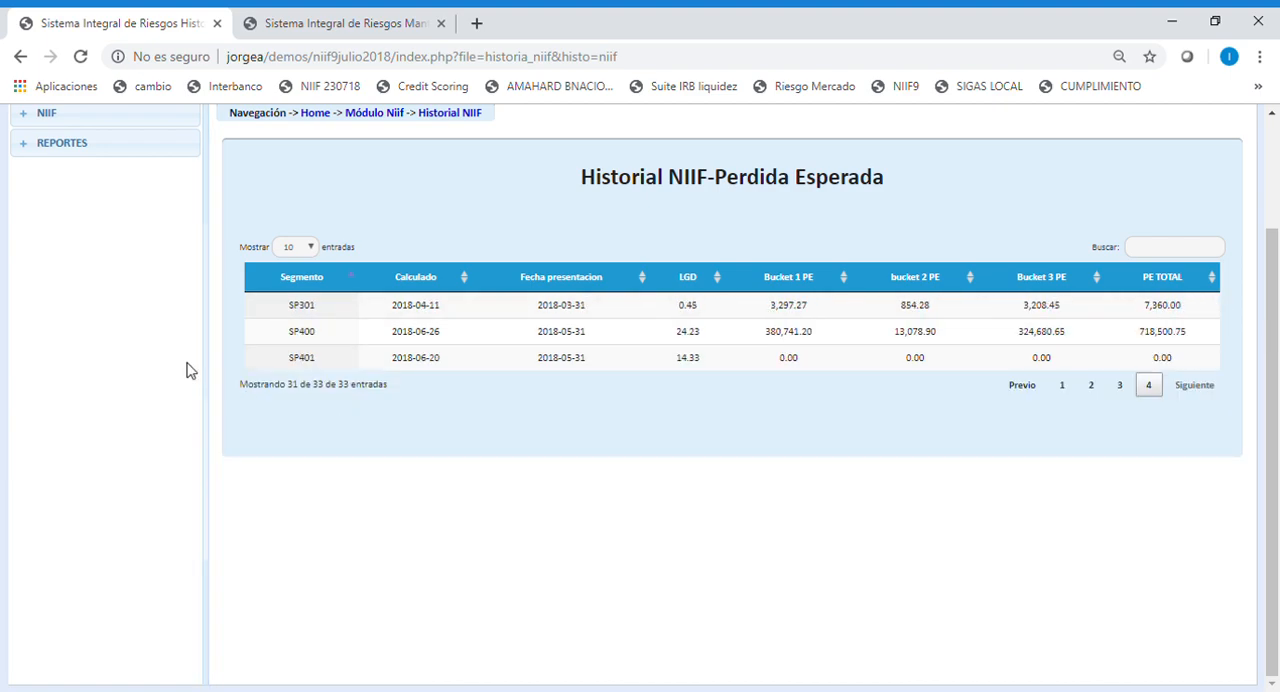
Show the history's report options for comparing two dates, and return to the system's home page.
{"action": "scroll", "coordinate": [206, 373], "scroll_direction": "up", "scroll_amount": 3}
{"action": "left_click", "coordinate": [92, 288]}
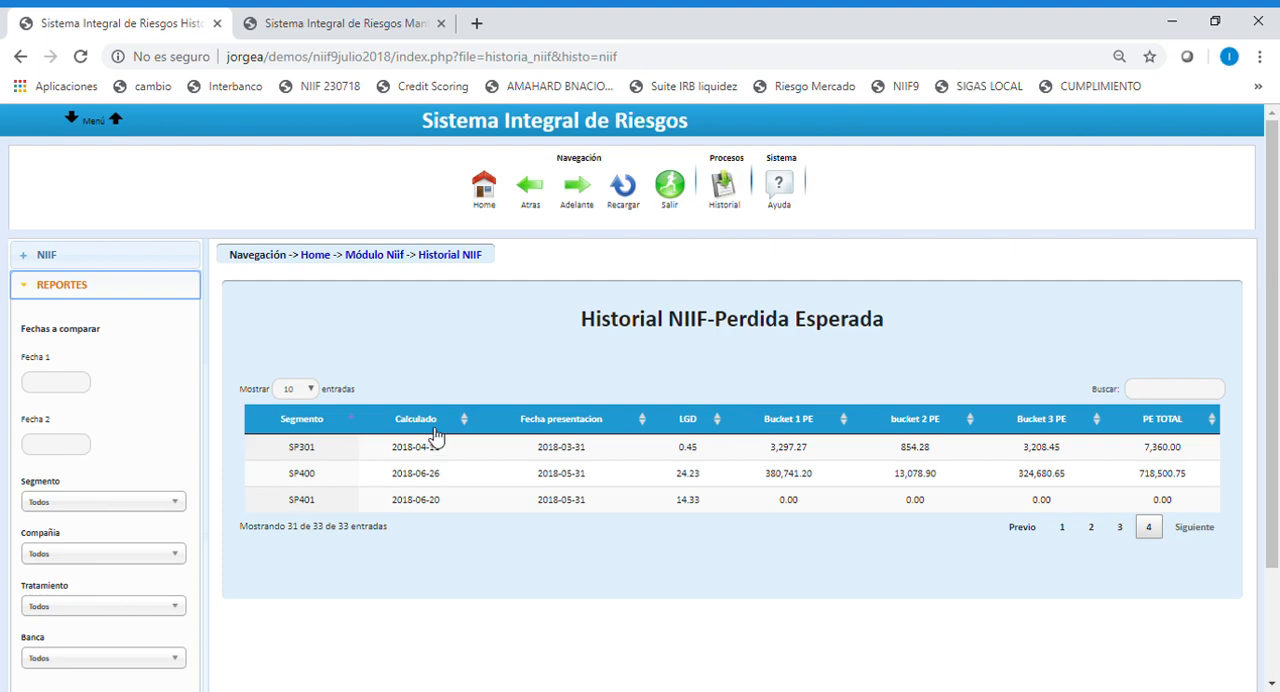
{"action": "left_click", "coordinate": [488, 193]}
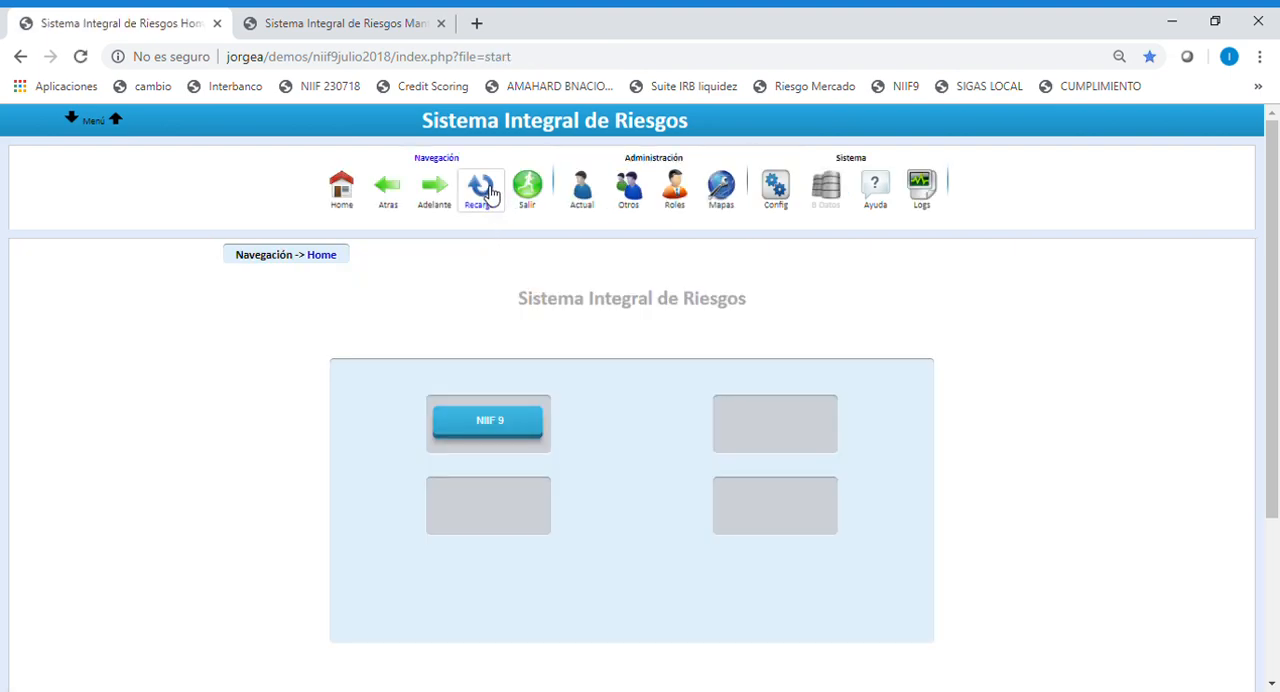